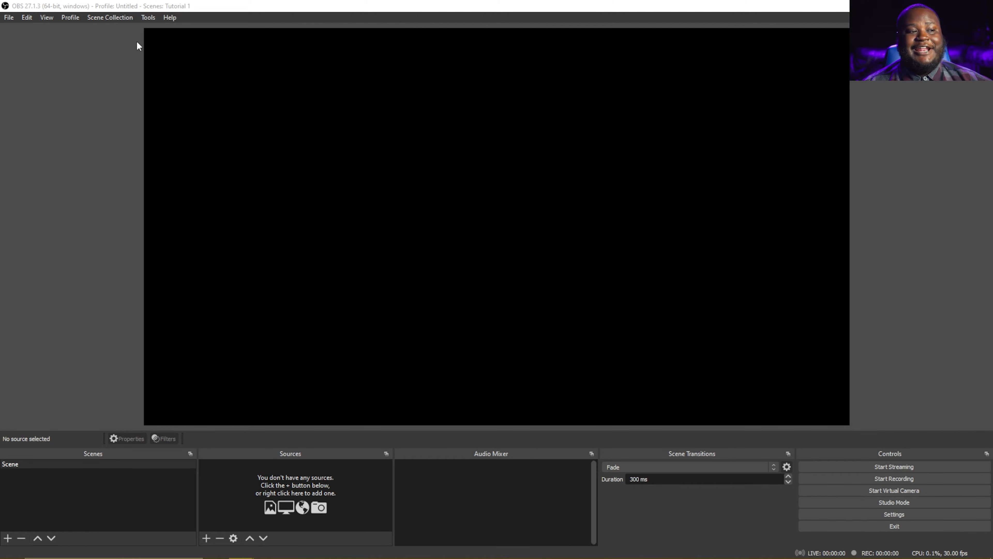
Step: Start creating a new scene collection
click(125, 20)
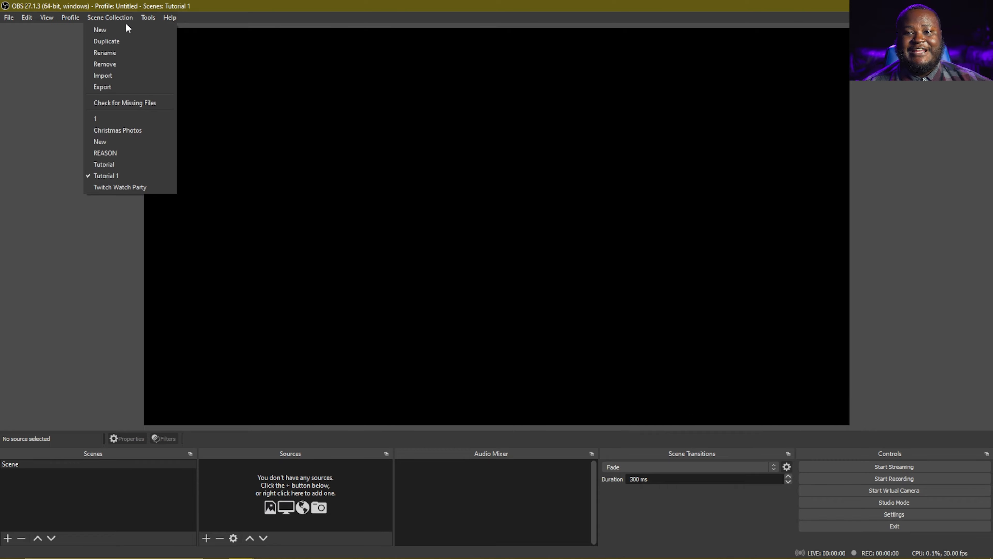
click(126, 31)
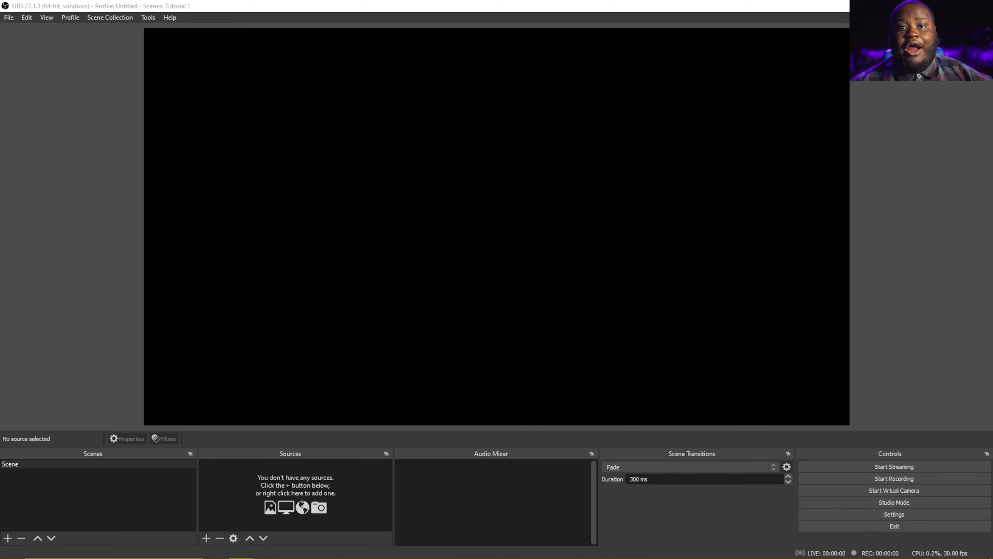
Step: Set both the base canvas resolution and the output resolution to 1920x1080 in the video settings
click(926, 517)
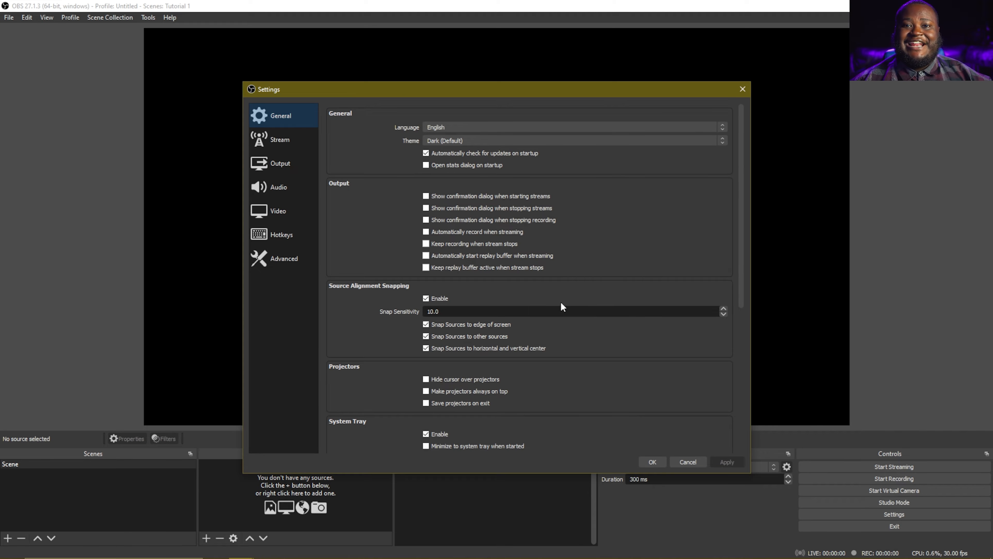
click(286, 219)
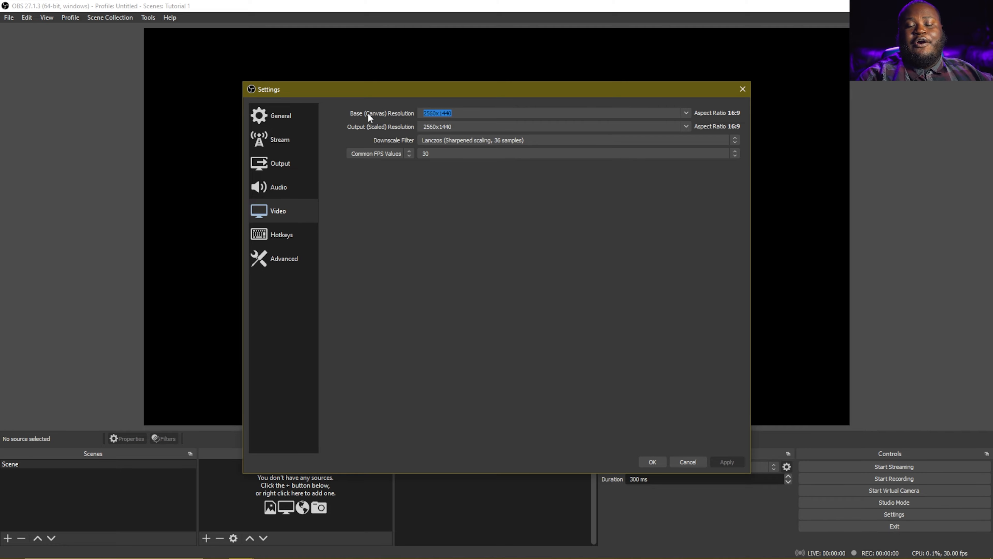
text(1920)
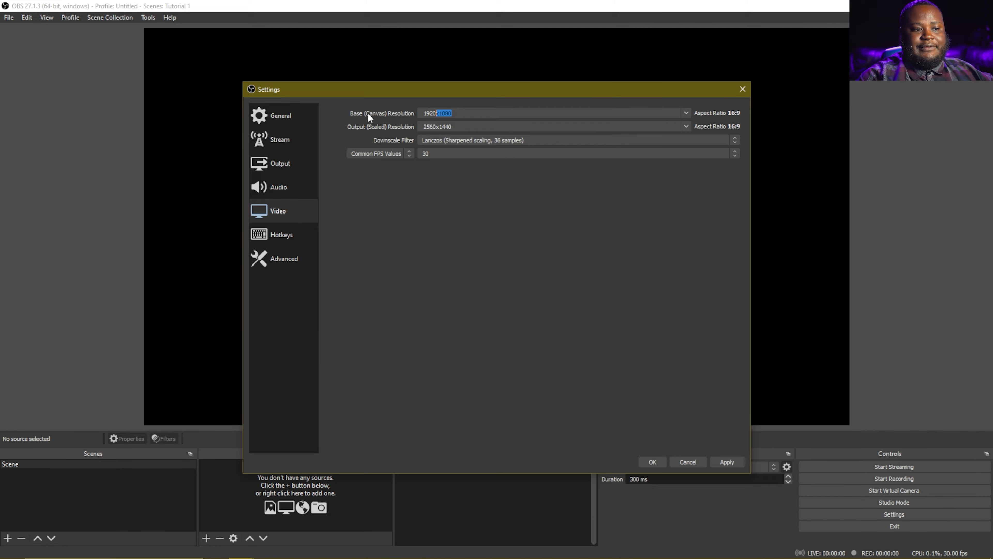
key(Tab)
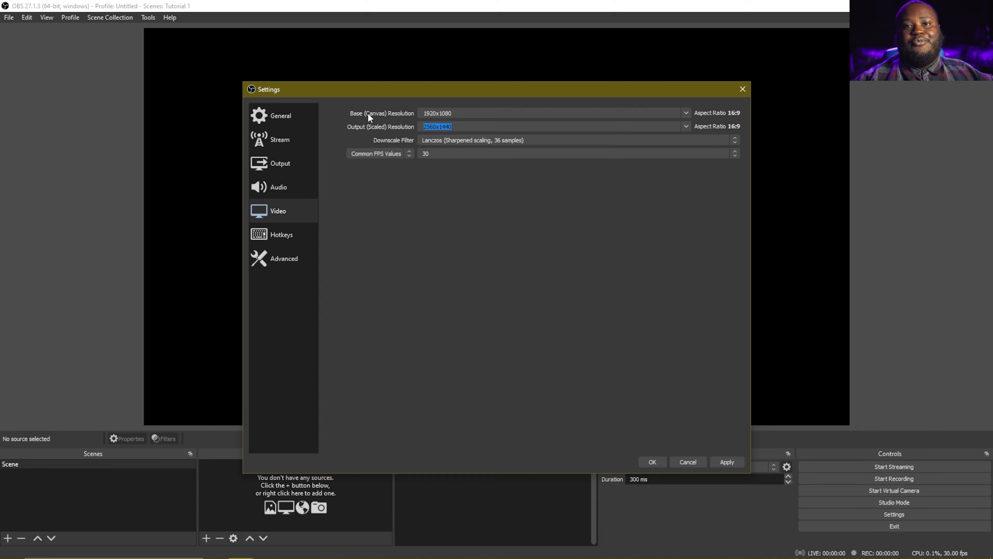
text(1920)
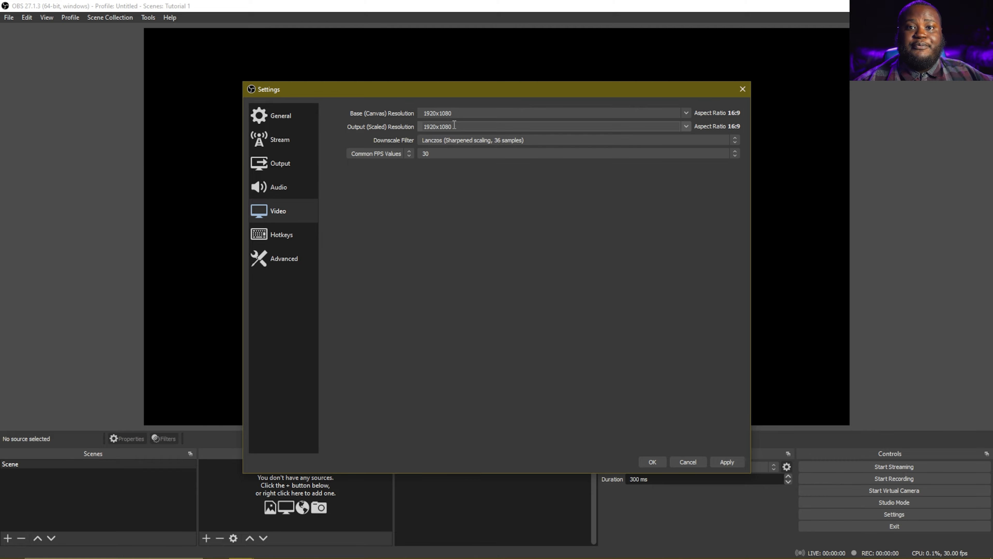
click(460, 142)
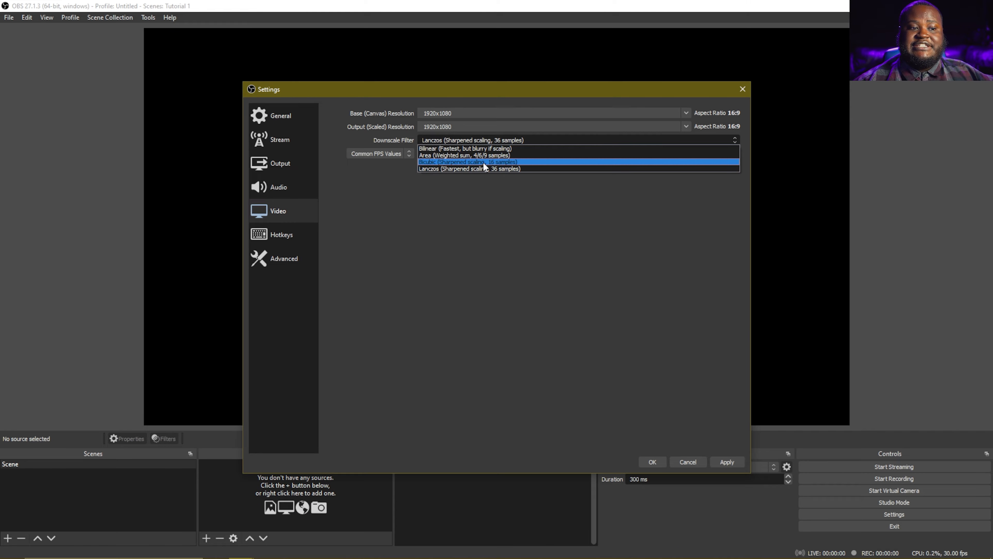
click(499, 237)
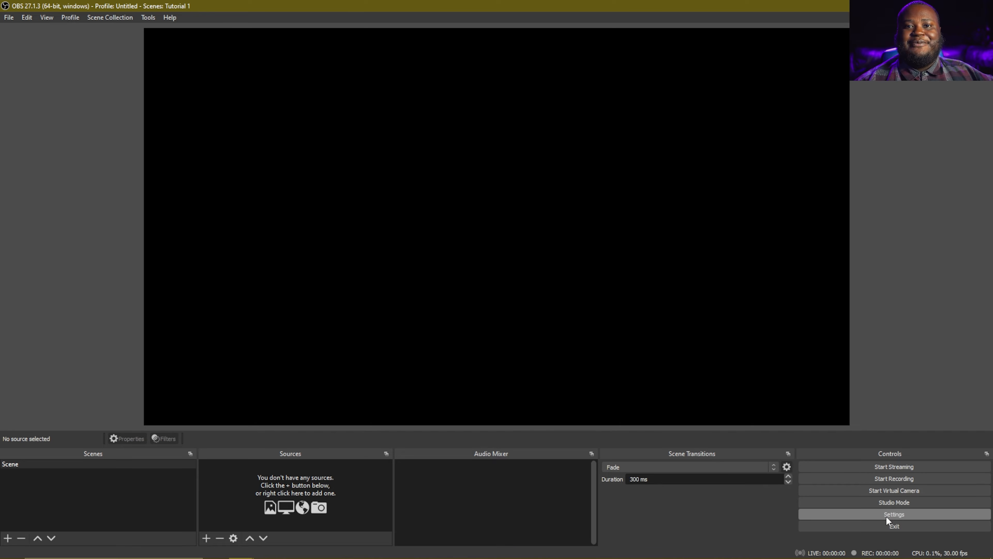
Step: Try the Custom and Restream.io choices as the streaming service in the stream settings
click(886, 516)
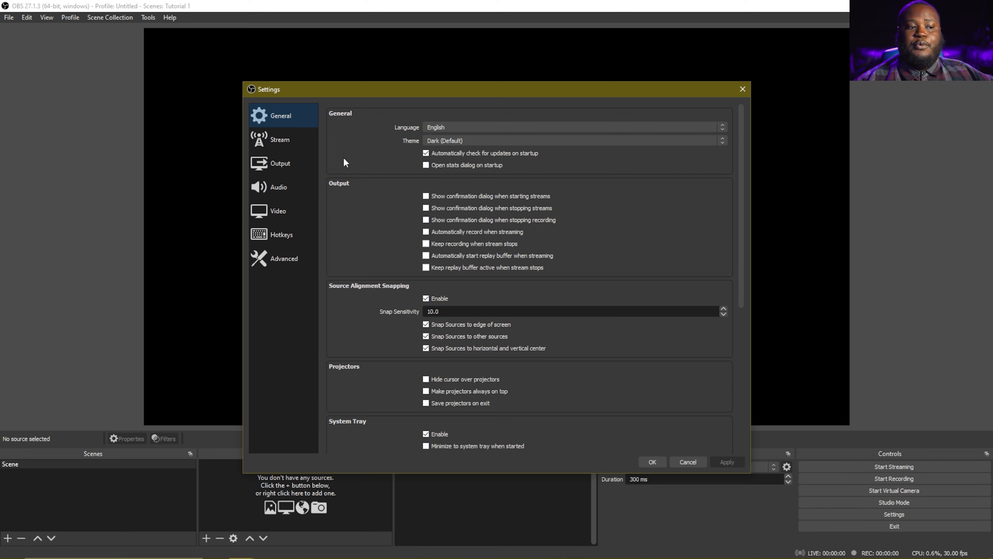
click(272, 146)
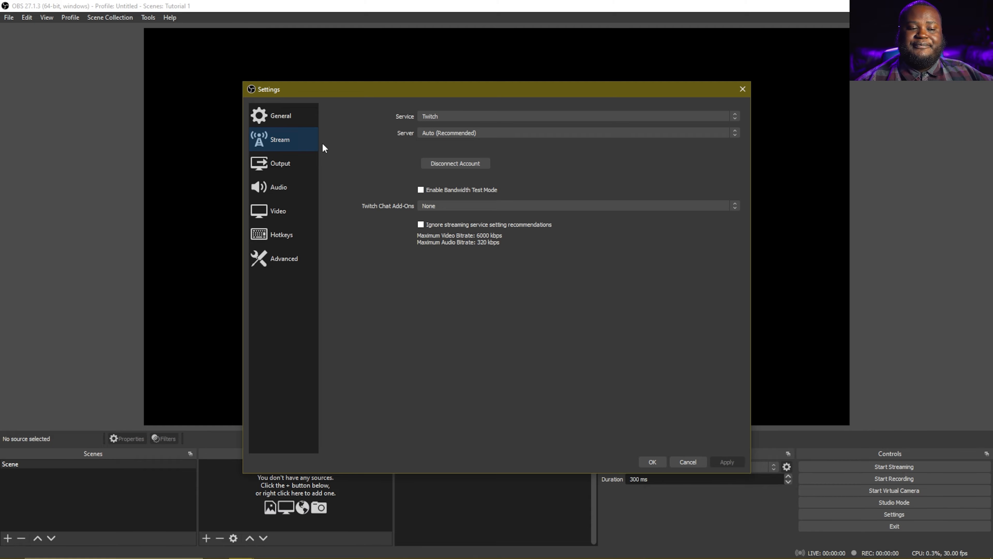
click(446, 117)
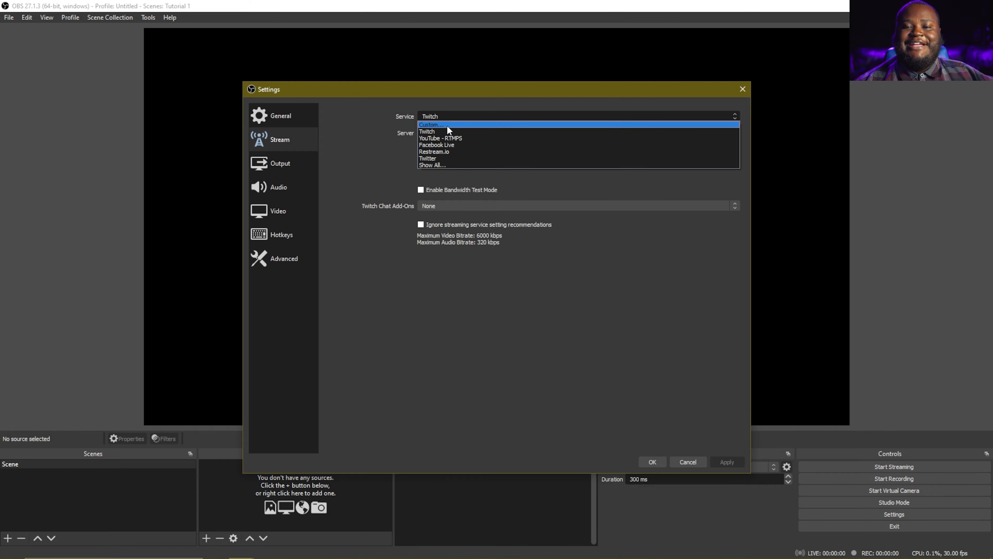
click(439, 125)
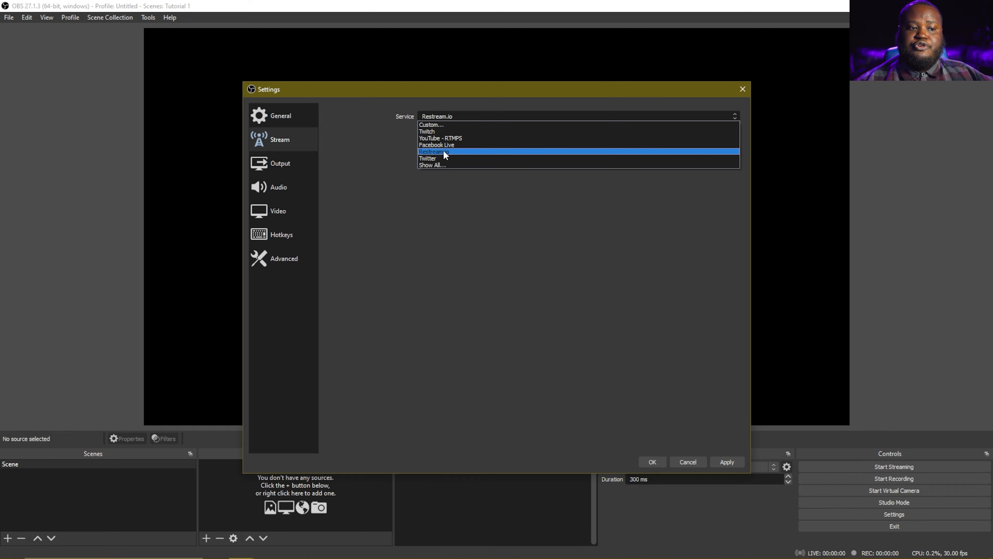
click(442, 151)
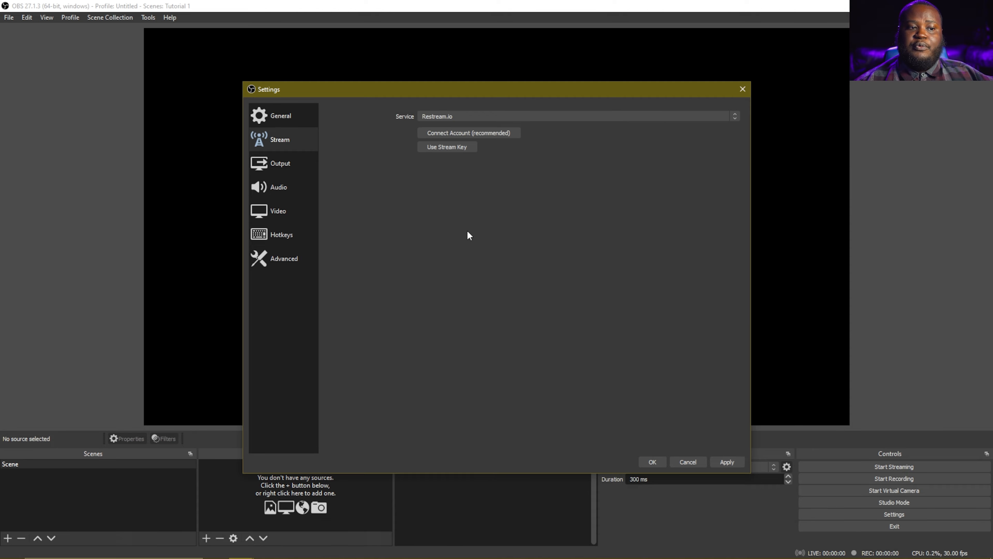
click(463, 117)
click(458, 145)
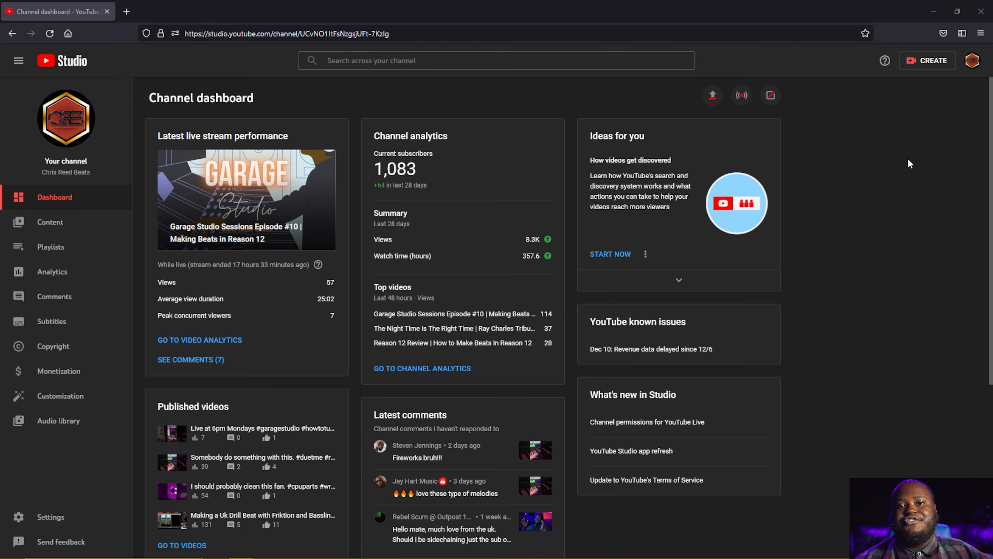
Step: In YouTube Studio, go to the live stream setup page and copy the default stream key
click(922, 60)
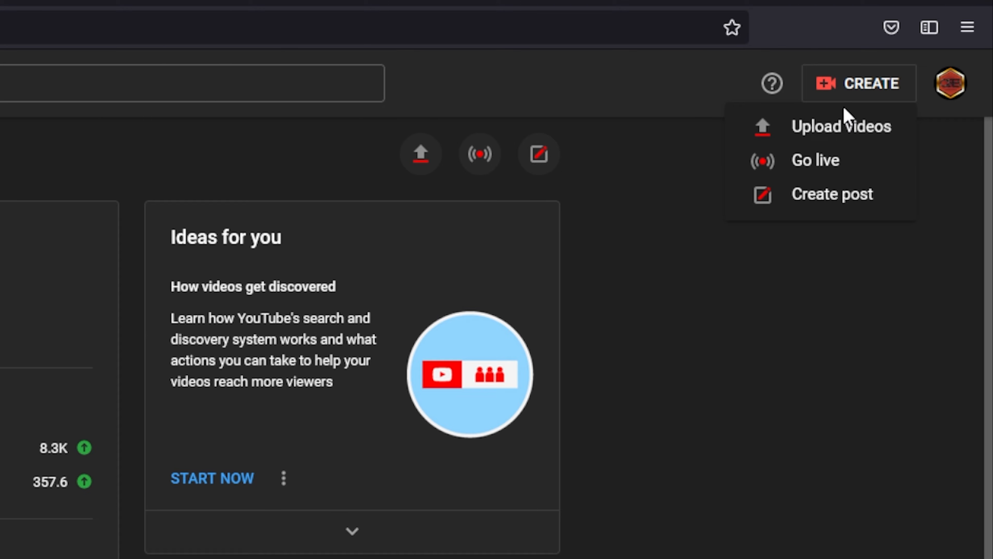
click(837, 160)
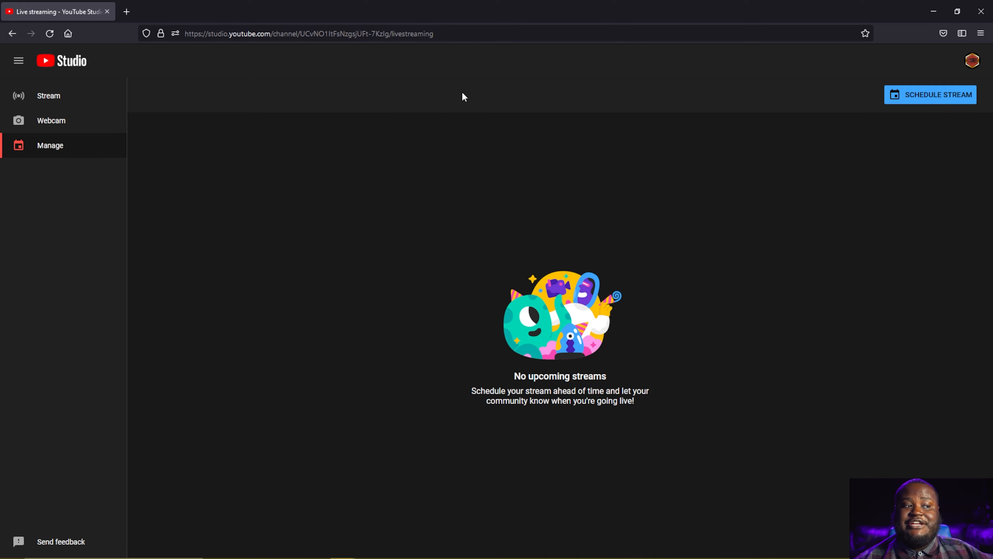
click(43, 96)
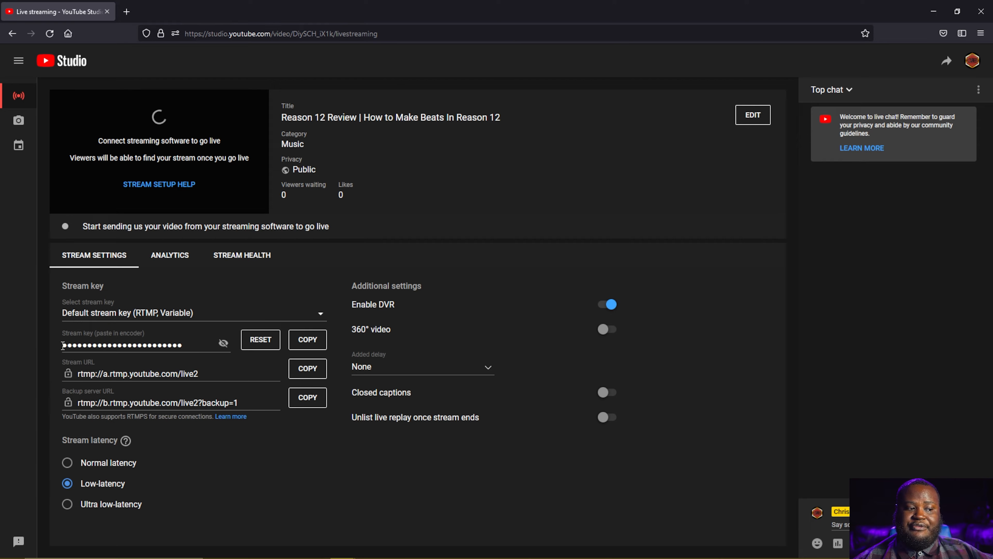
click(307, 341)
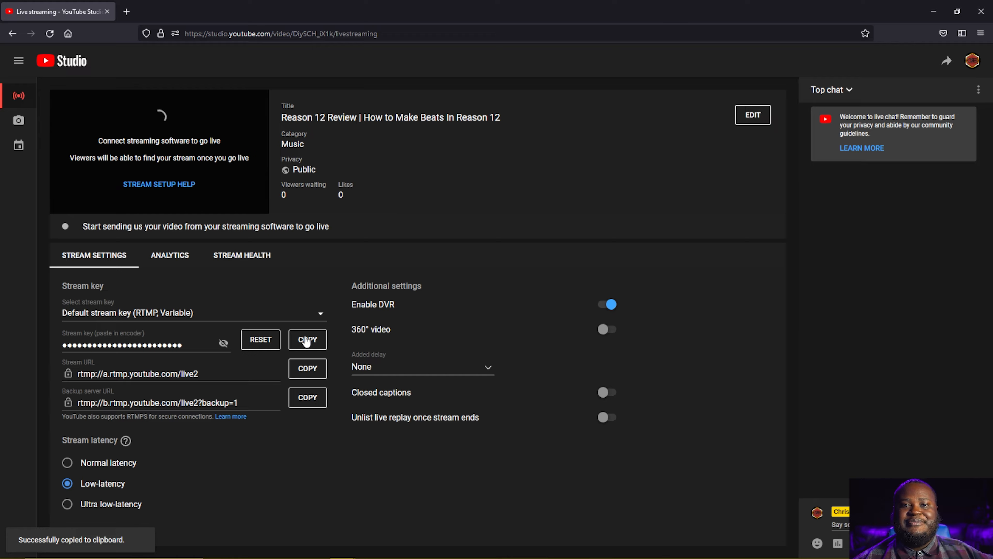
Step: Switch to OBS, set the streaming service to Custom and replace the stream key with the copied one
key(alt+Tab)
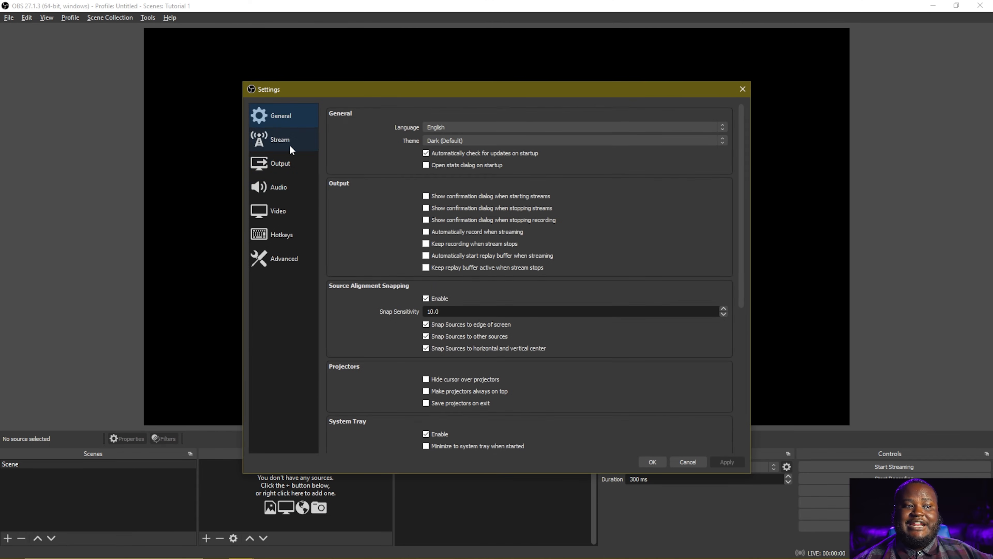
click(290, 148)
click(425, 114)
click(445, 128)
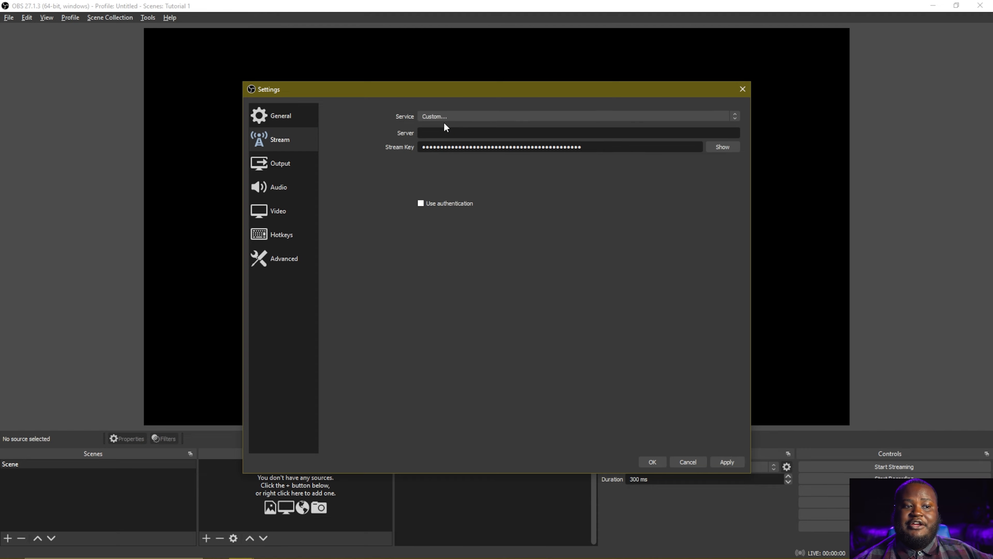
key(ctrl+a)
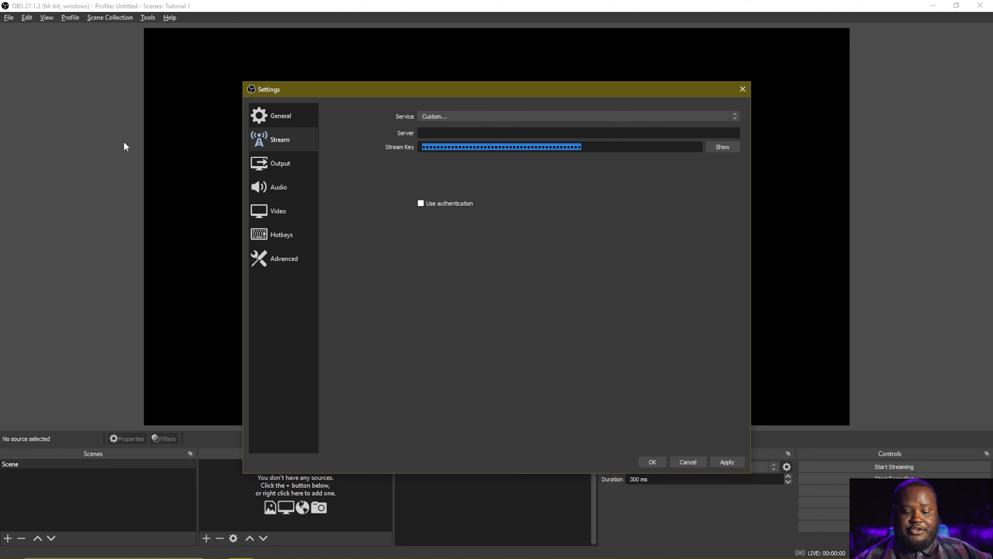
key(BackSpace)
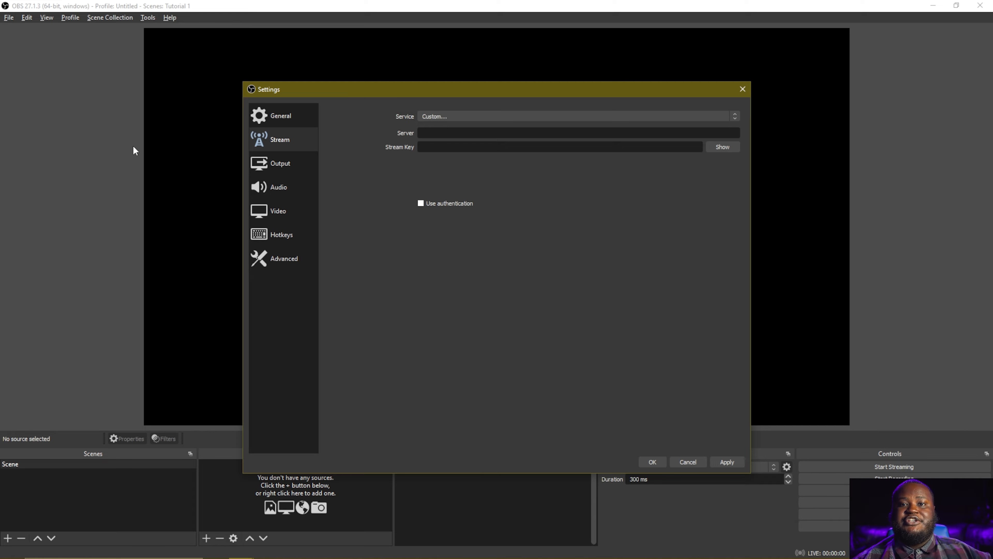
key(ctrl+v)
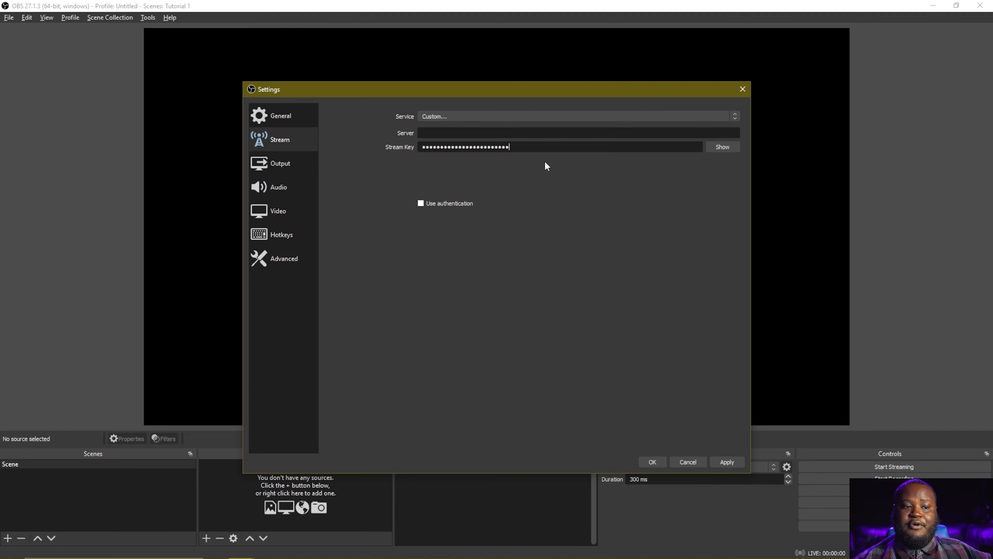
Step: Copy the stream URL rtmp://a.rtmp.youtube.com/live2 from YouTube Studio and paste it as the custom server in OBS
right_click(556, 151)
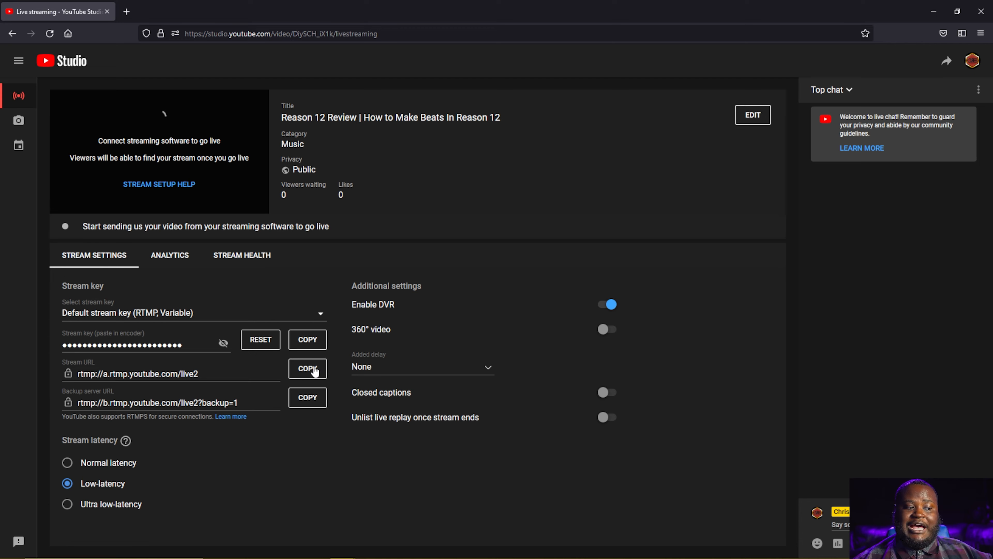
key(alt+Tab)
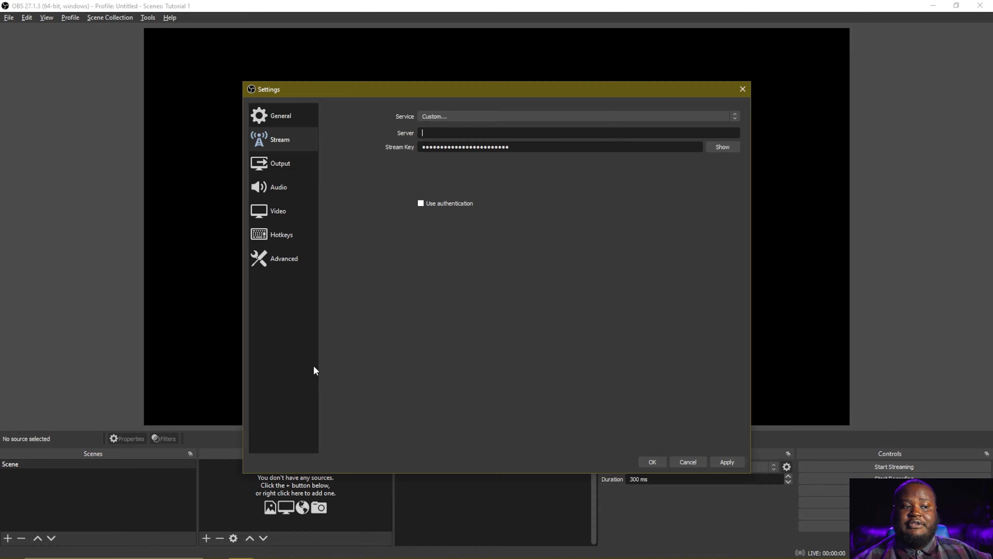
key(ctrl+v)
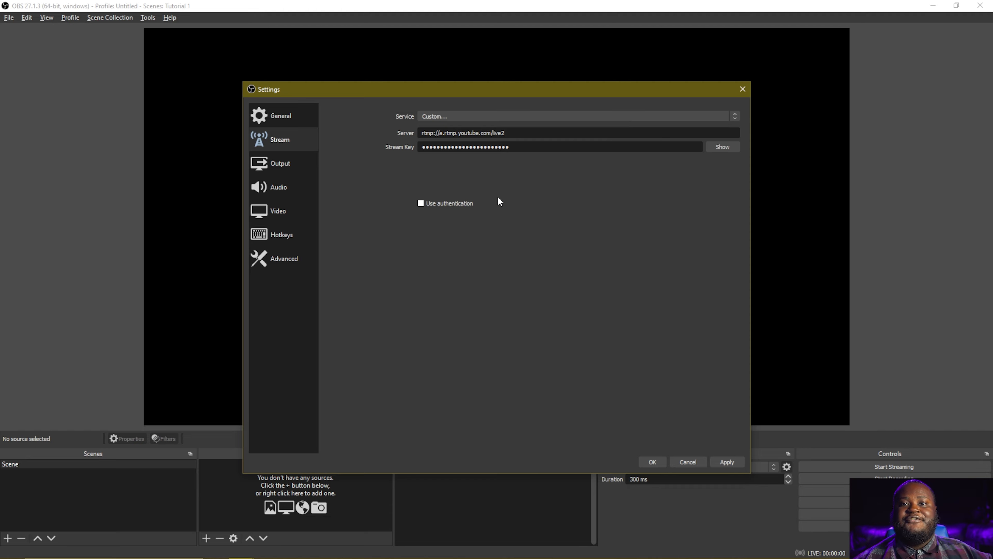
click(504, 122)
click(473, 137)
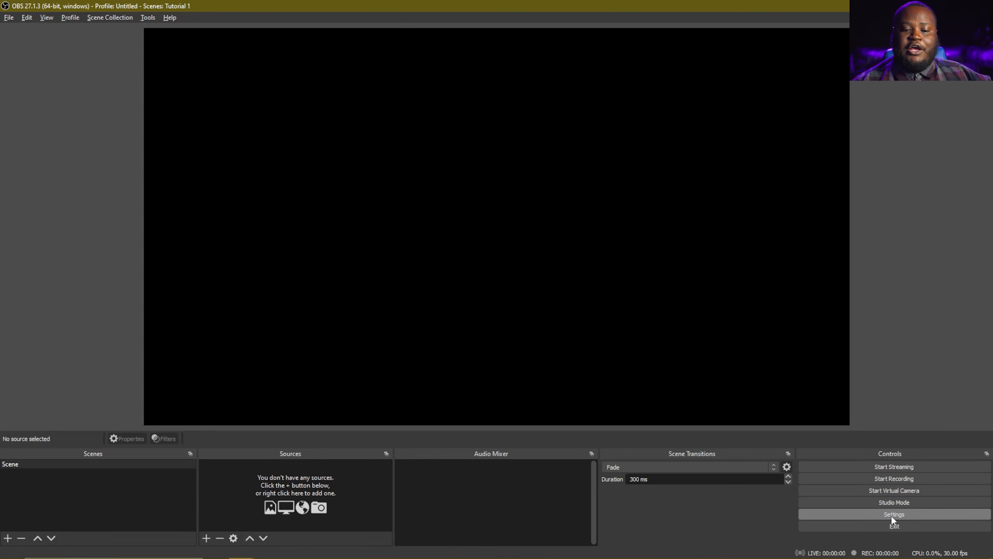
Step: Set the output mode to Advanced in the output settings
click(893, 514)
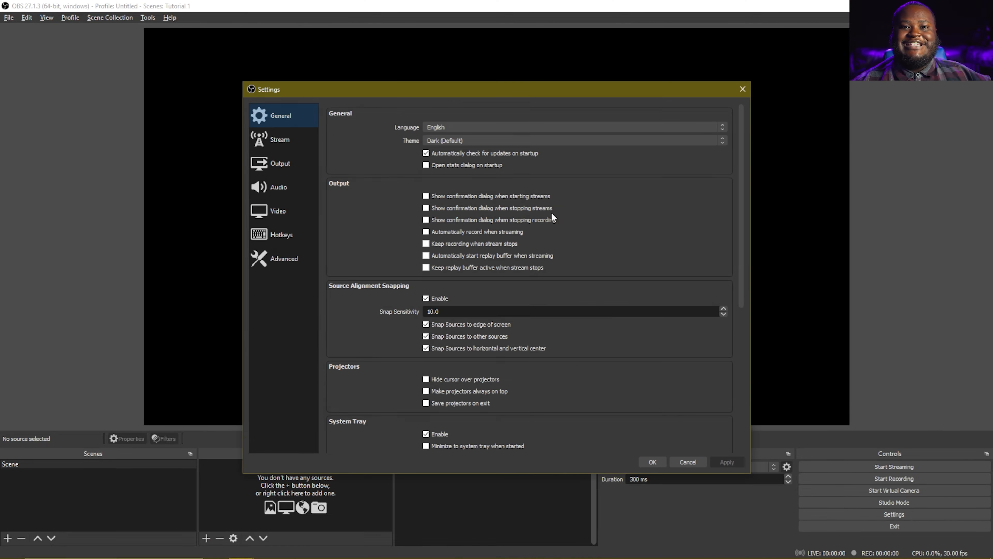
click(273, 166)
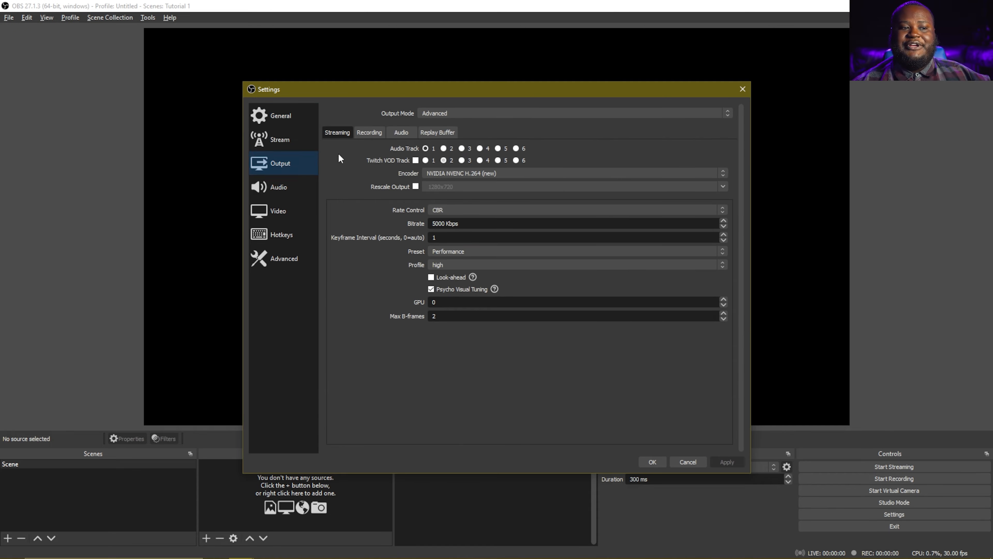
click(438, 113)
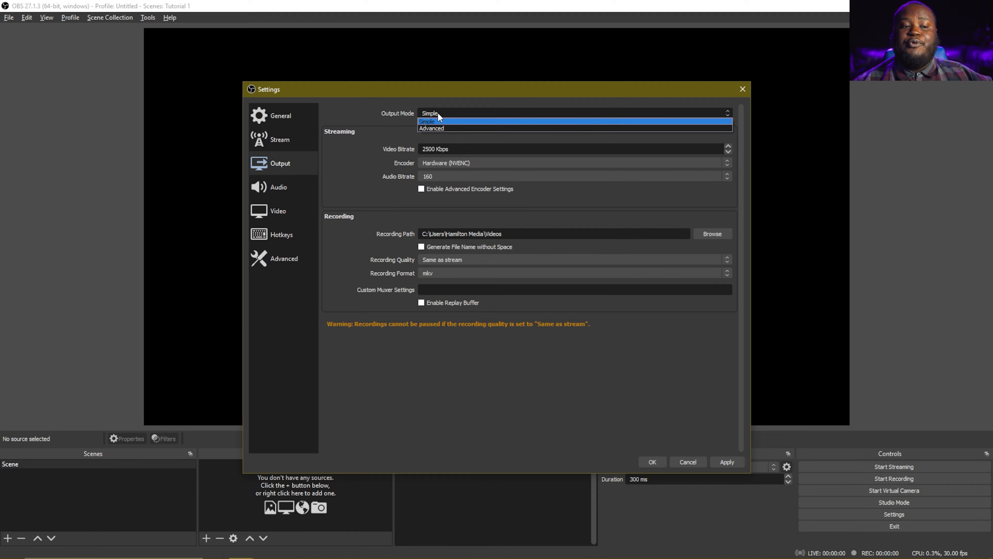
click(439, 129)
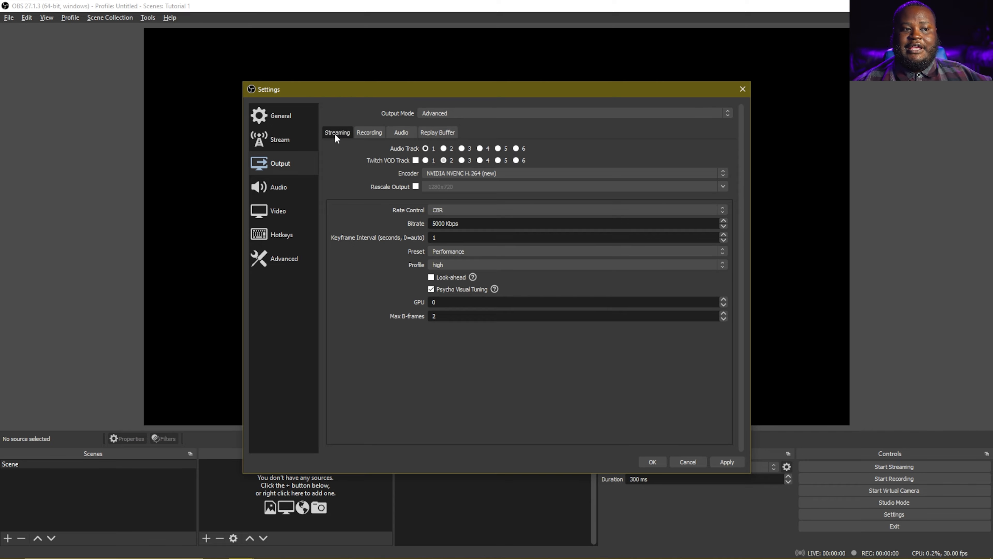
Step: Review the available streaming encoders and select NVIDIA NVENC H.264 (new)
click(474, 171)
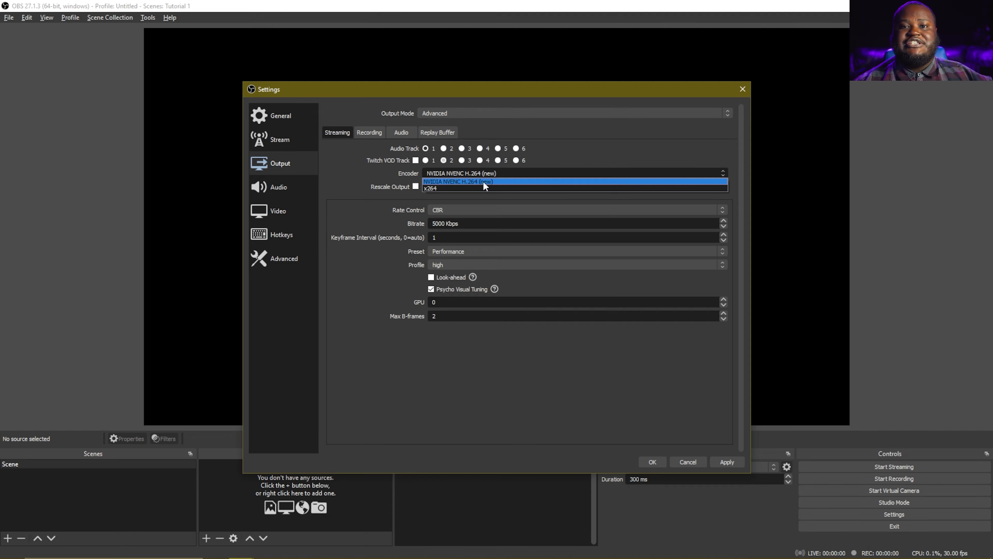
click(585, 155)
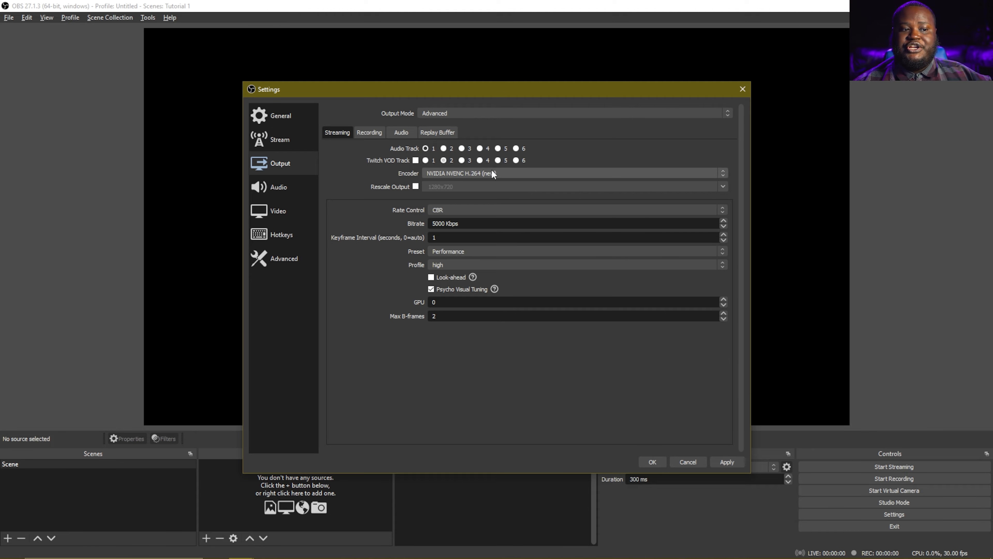
click(477, 175)
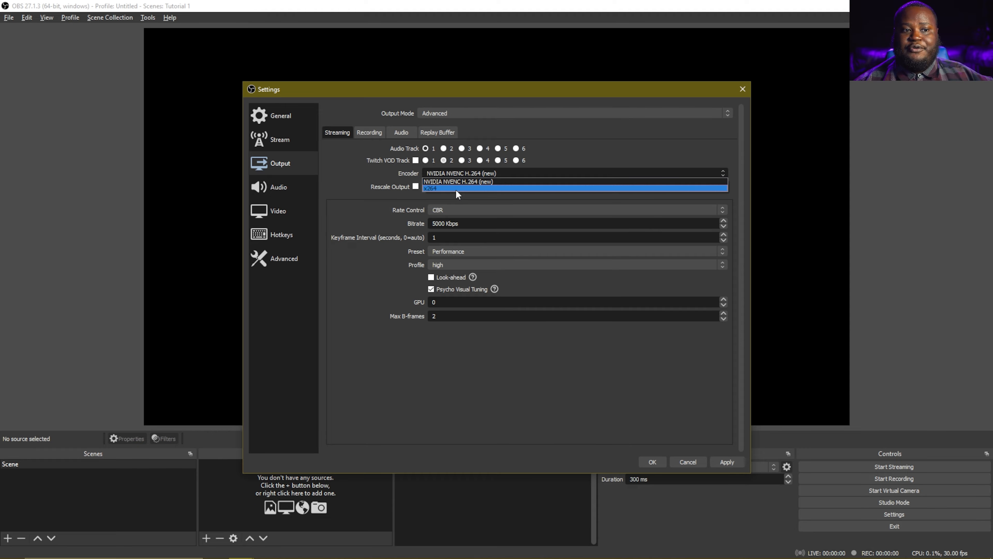
click(471, 181)
Step: Enable output rescaling for streaming, look through the available resolutions, and turn rescaling off again
click(416, 187)
click(723, 186)
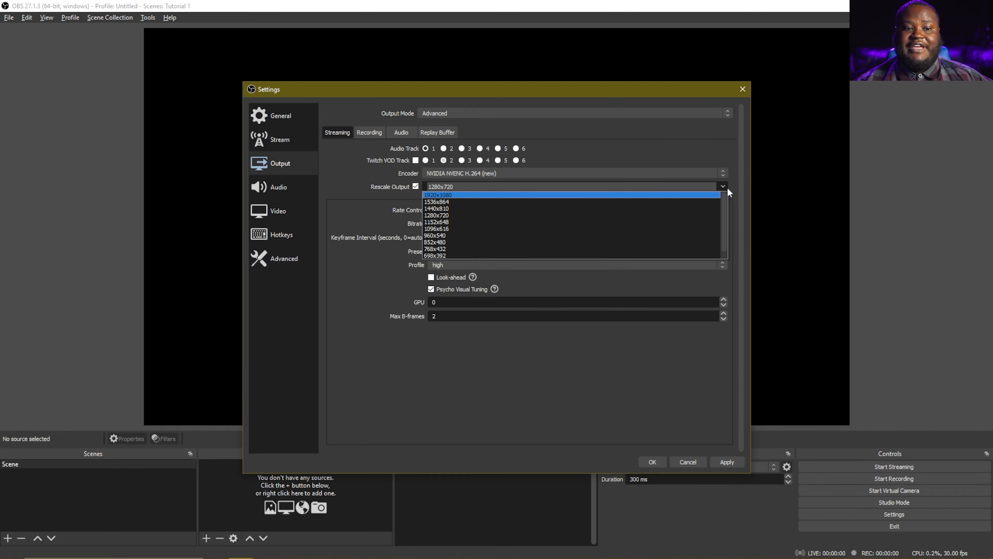
scroll(565, 214, down, 1)
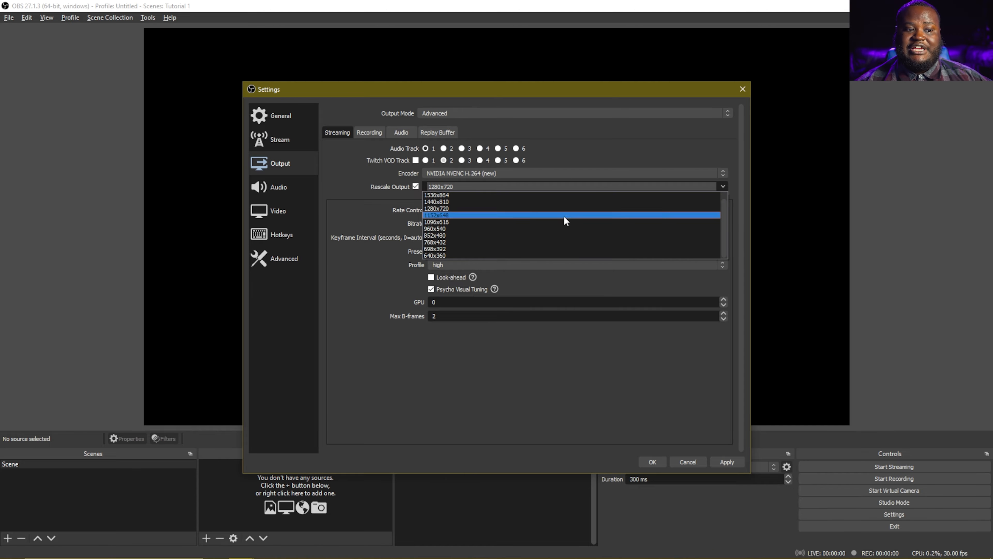
scroll(570, 224, up, 1)
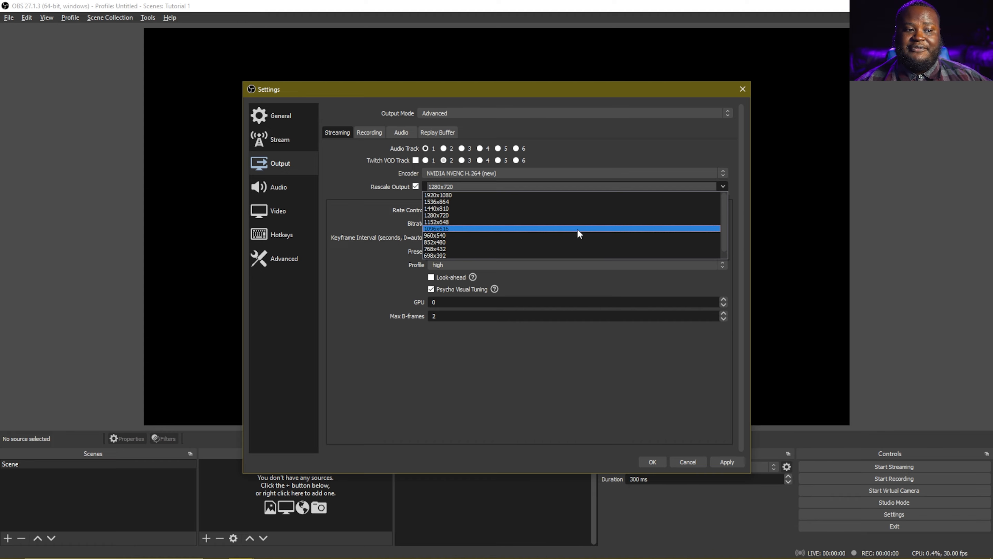
click(401, 187)
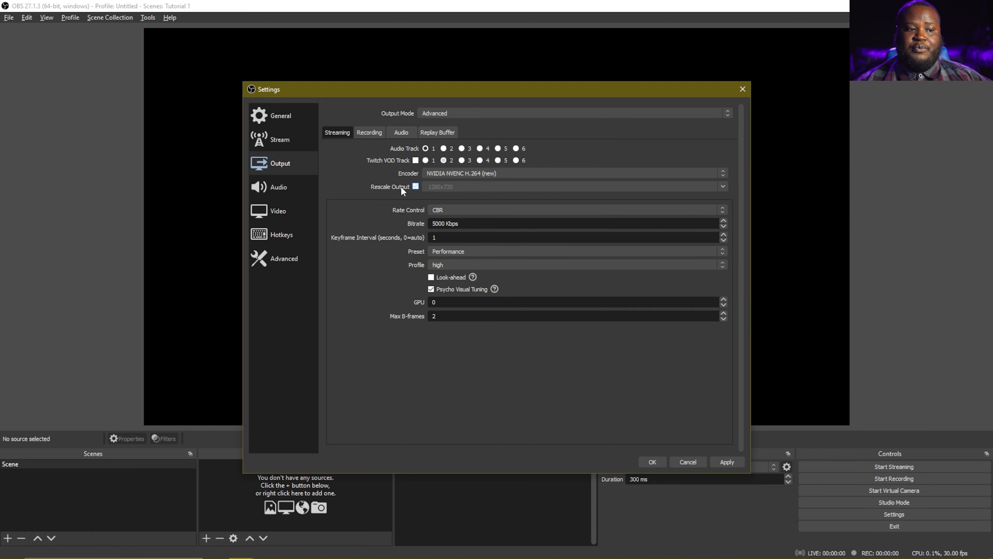
Step: Try rescaling the streaming output to 1280x720, comparing it with the video resolution settings, and disable rescaling again
click(415, 186)
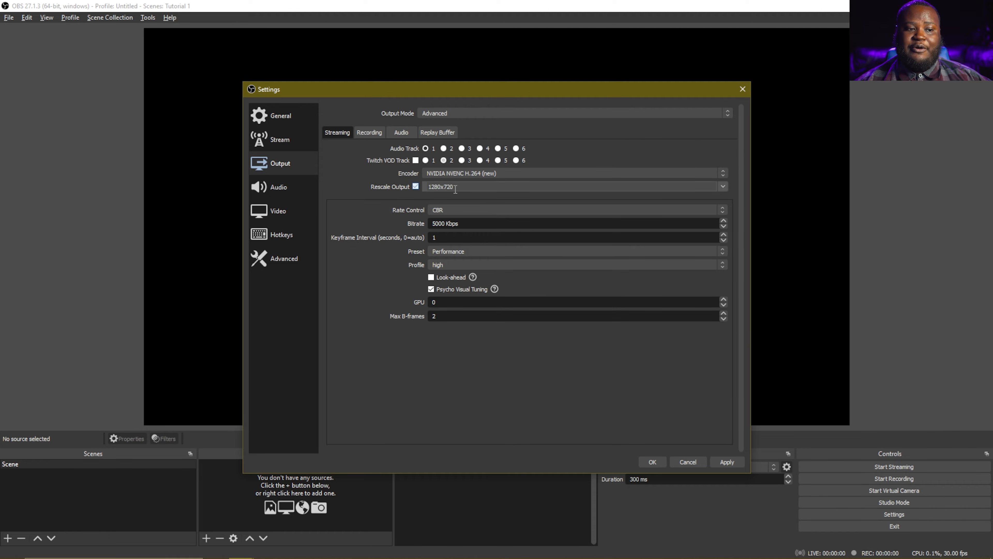
click(290, 213)
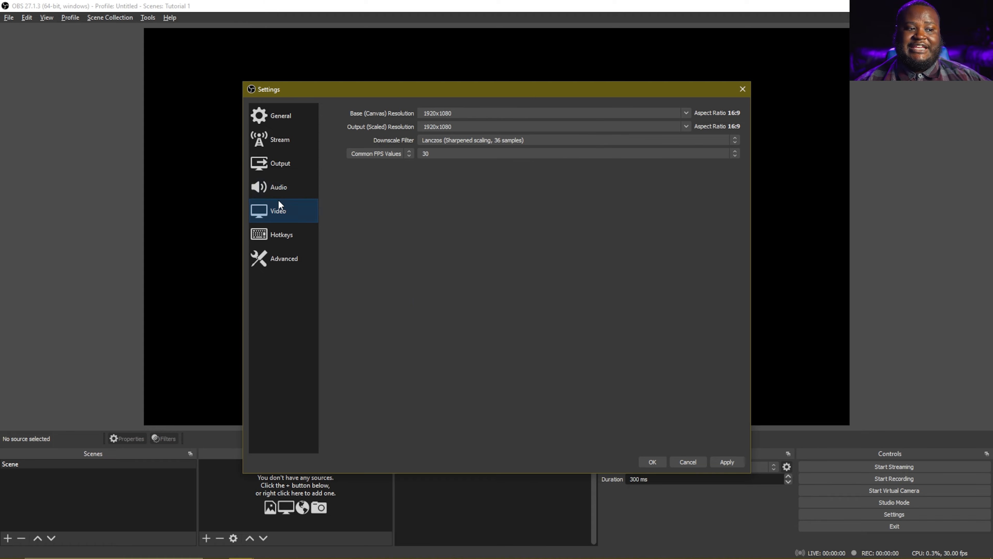
click(278, 164)
click(506, 187)
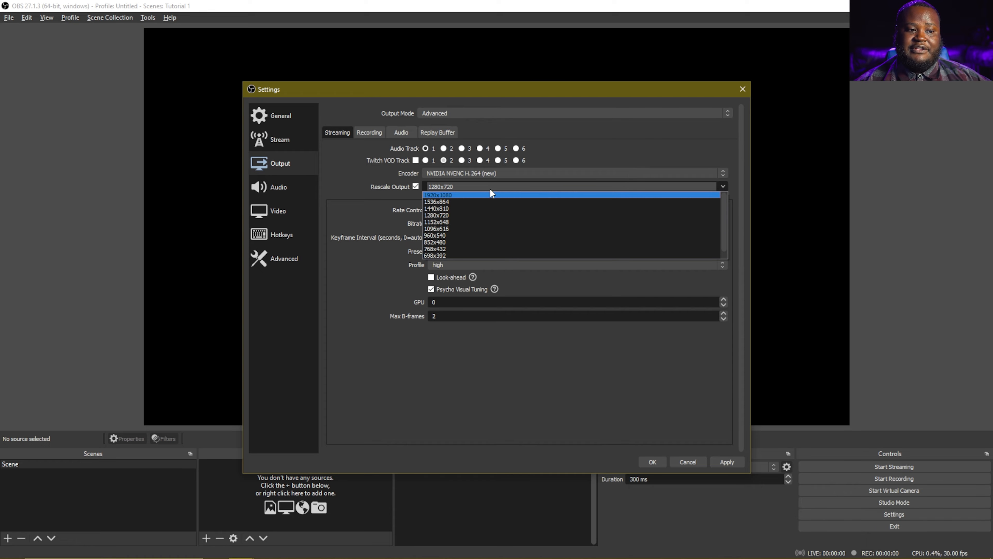
click(471, 217)
click(409, 186)
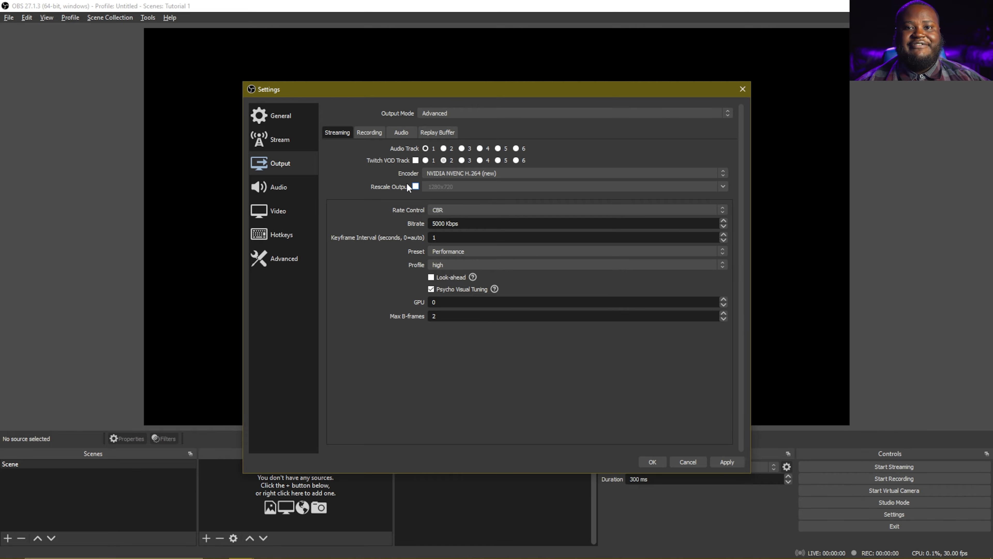
Step: Look through the rate control options for streaming, keeping CBR
click(443, 214)
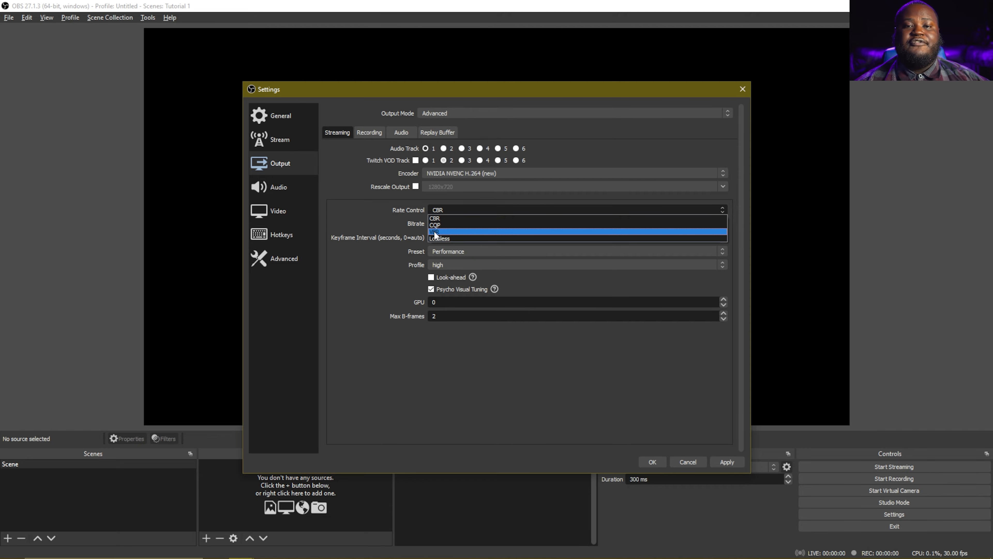
click(458, 211)
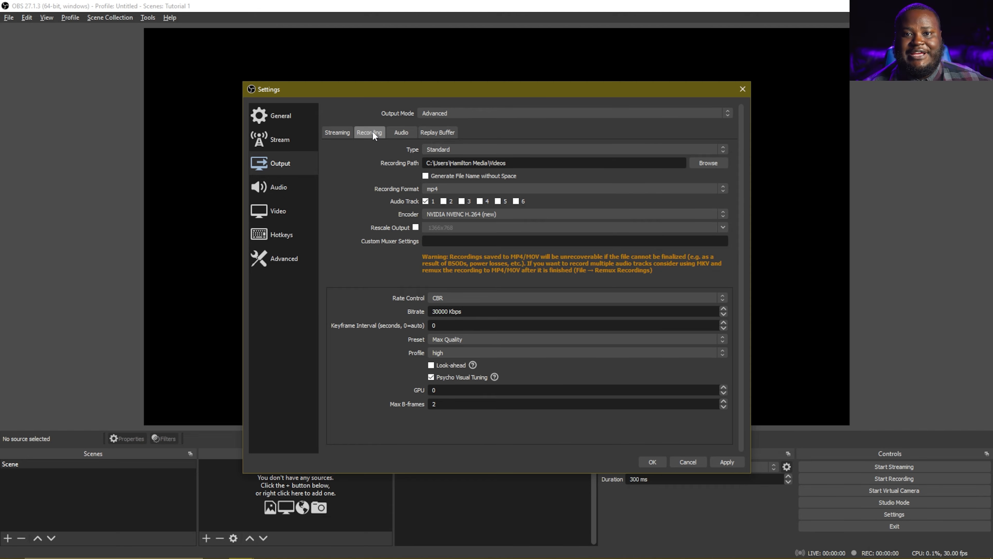
Step: Try the Custom Output (FFmpeg) recording type with its folder selection, and look through the recording formats of the Standard type
click(431, 149)
click(432, 149)
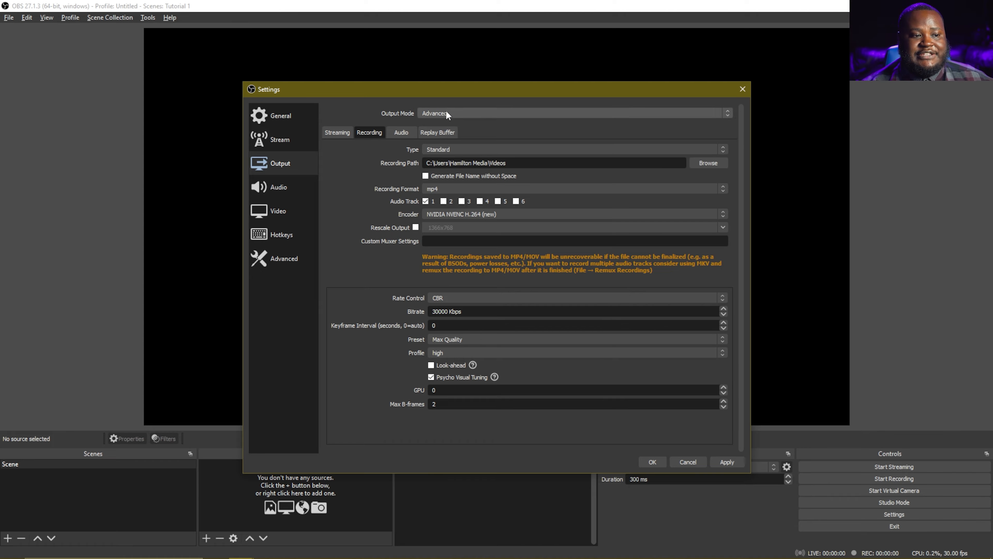
click(449, 148)
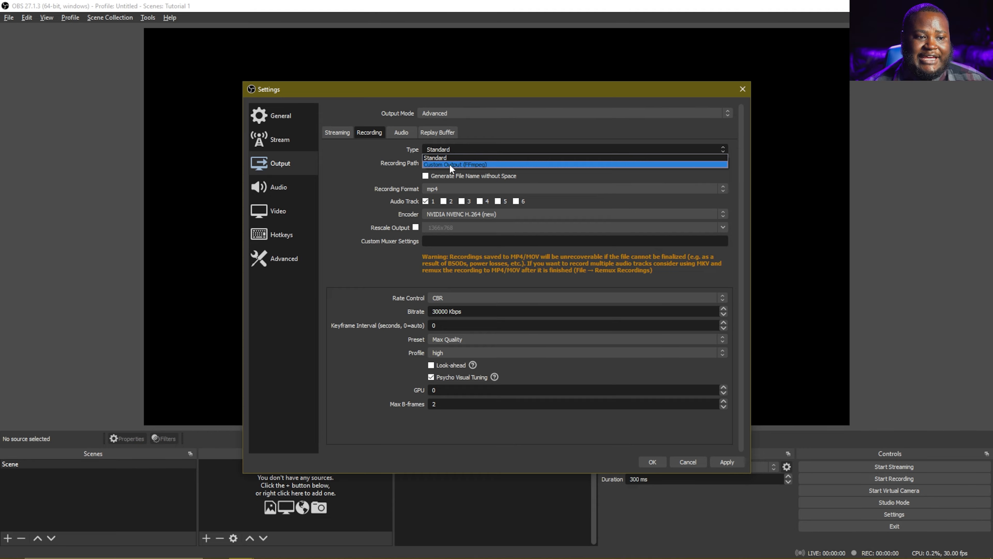
click(450, 164)
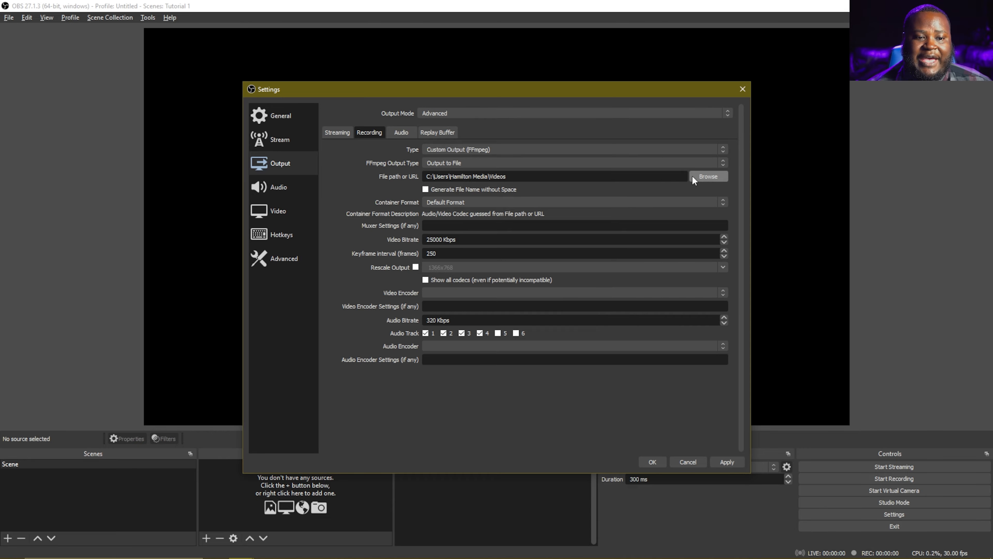
click(708, 177)
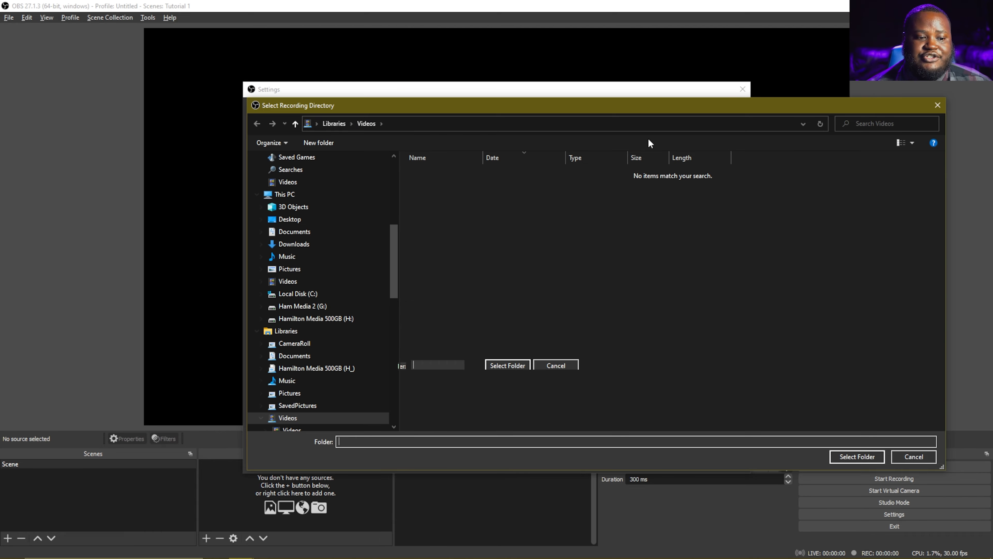
click(914, 455)
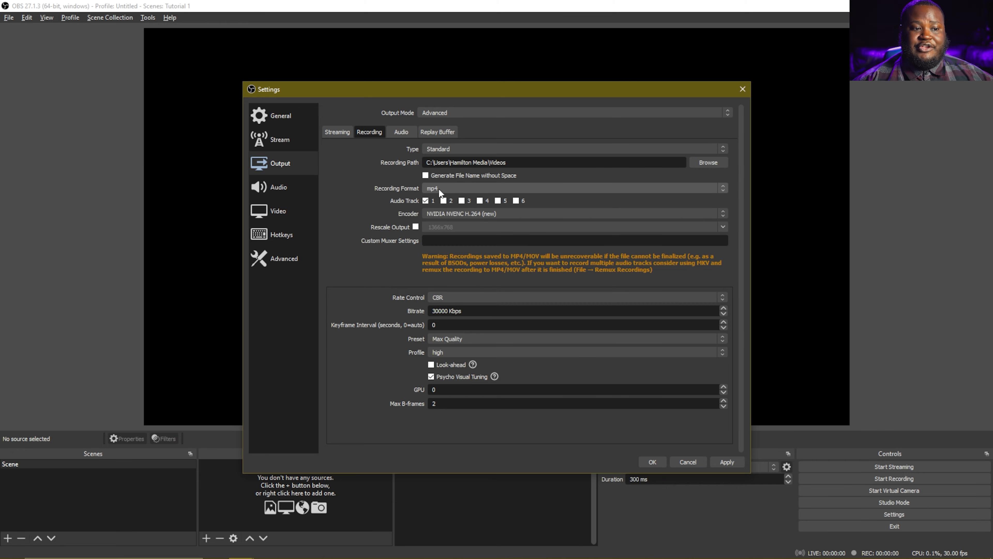
click(438, 188)
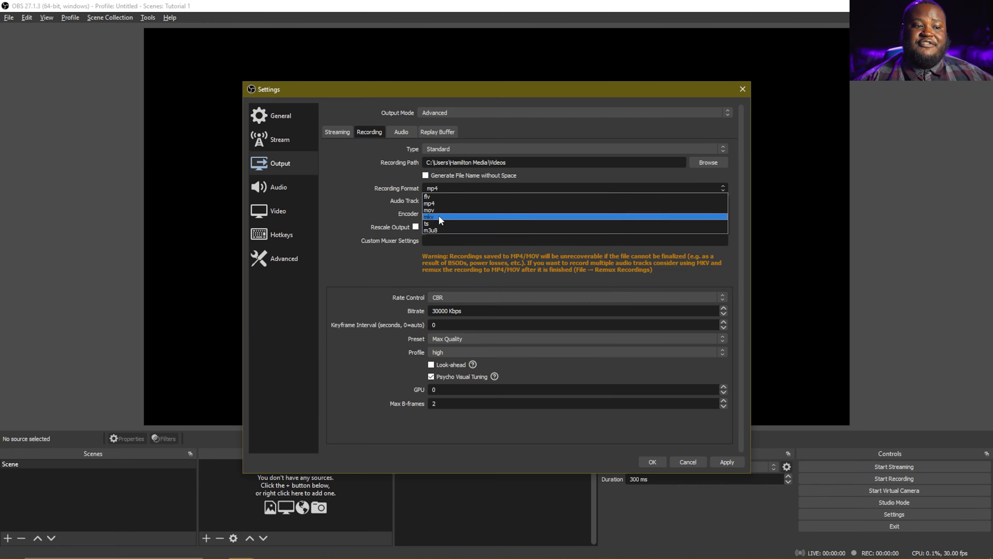
click(418, 187)
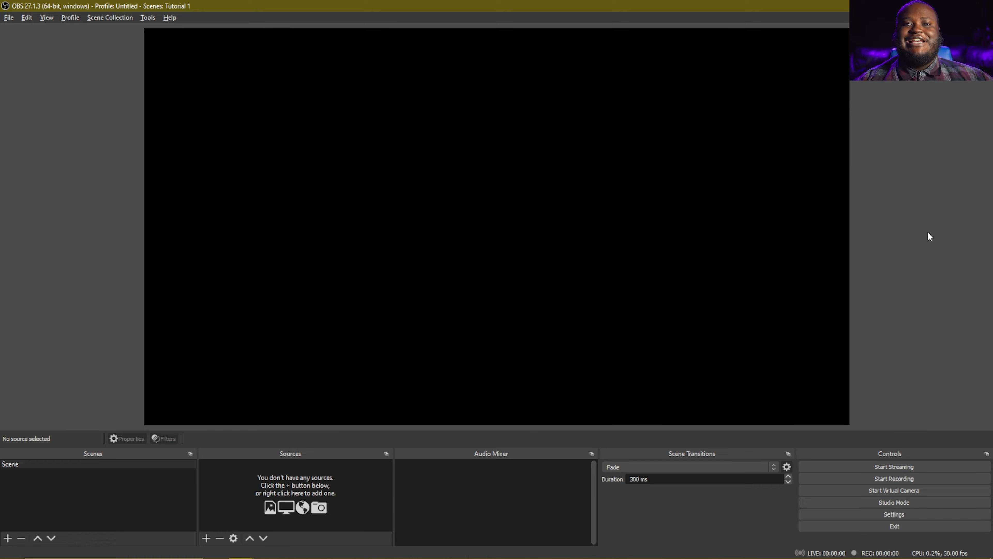
Step: Rename the existing scene as Main
right_click(16, 464)
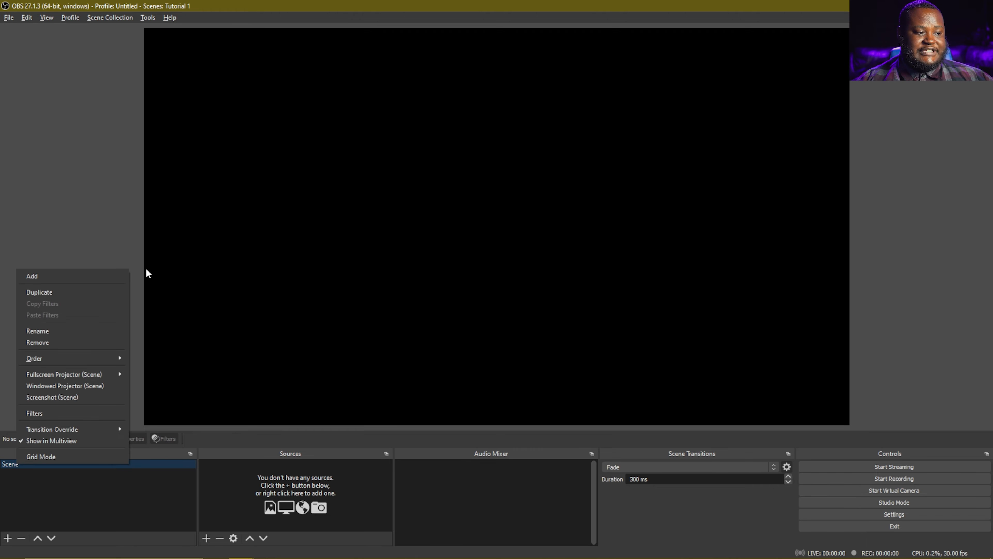
click(69, 325)
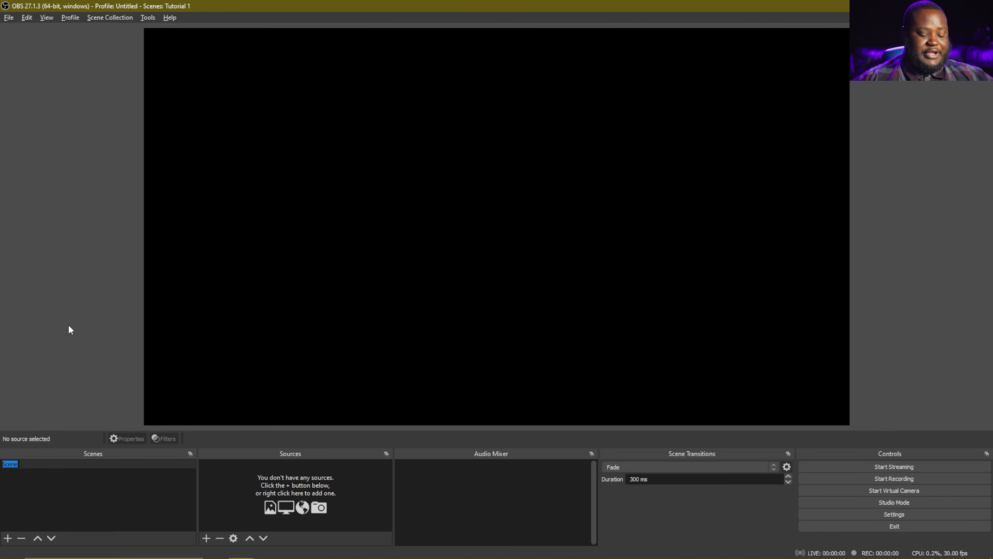
text(Main)
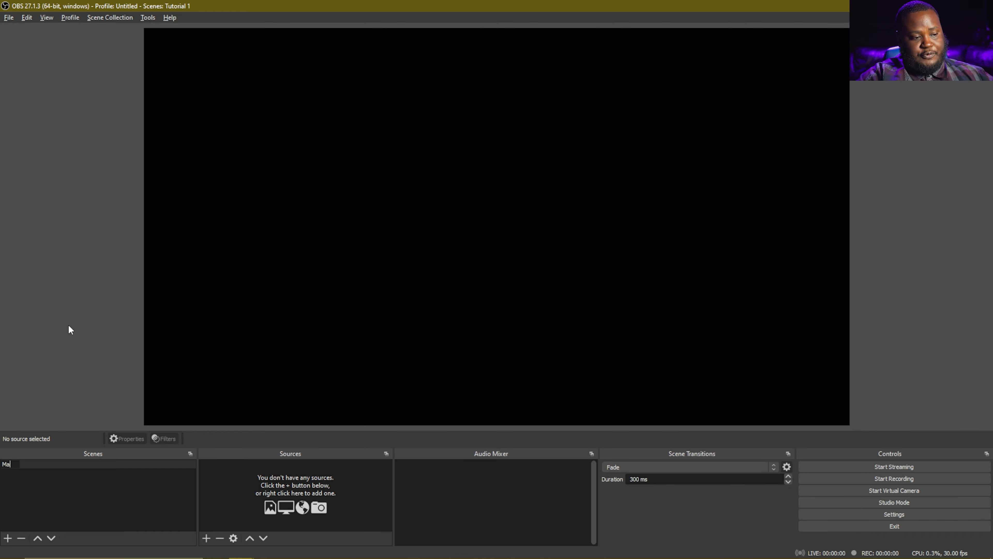
key(Return)
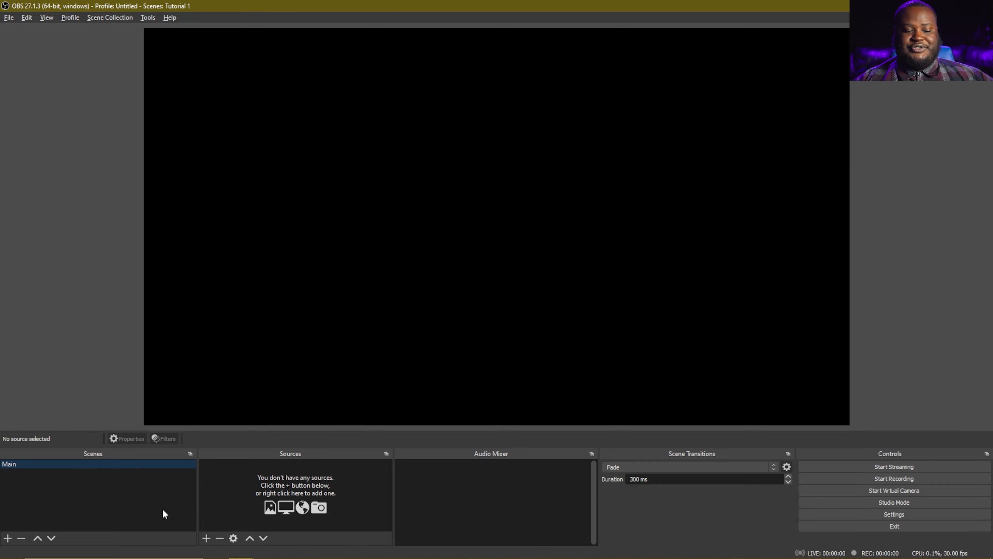
Step: Add a new Audio Input Capture source named Mic to the Main scene and choose its input device
click(209, 538)
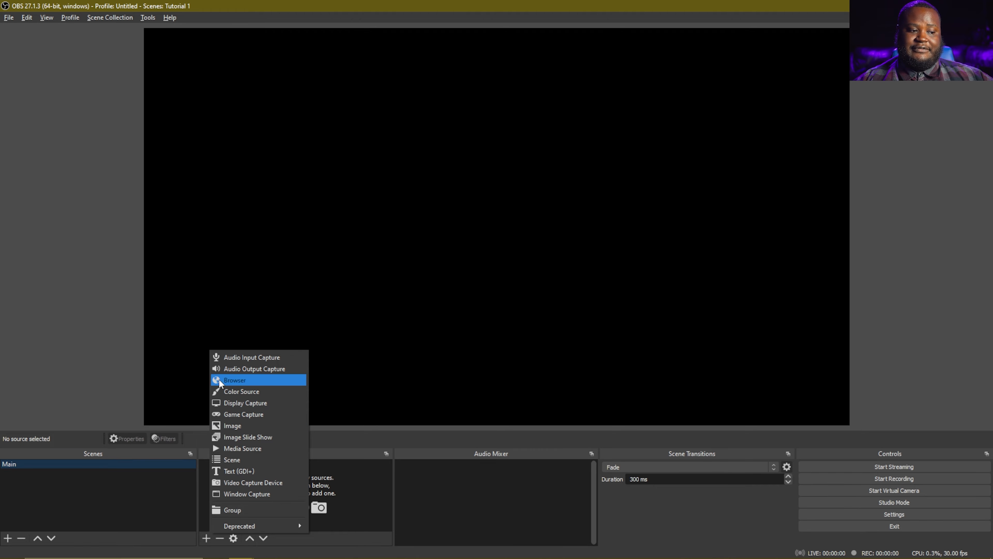
click(240, 357)
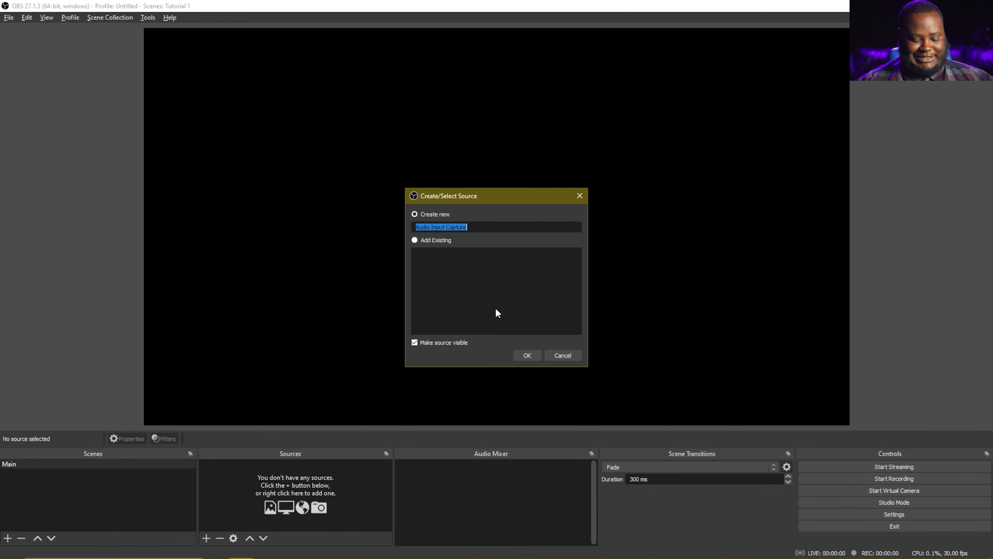
text(Mic)
click(527, 355)
click(428, 151)
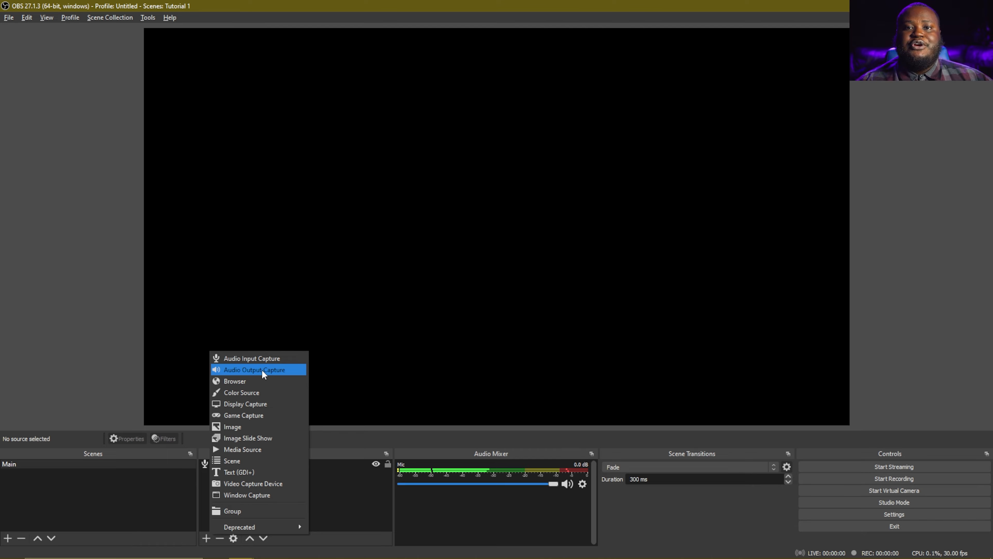
Step: Add an Audio Output Capture source named Game that uses the Speakers (Focusrite Usb Audio) device
click(261, 370)
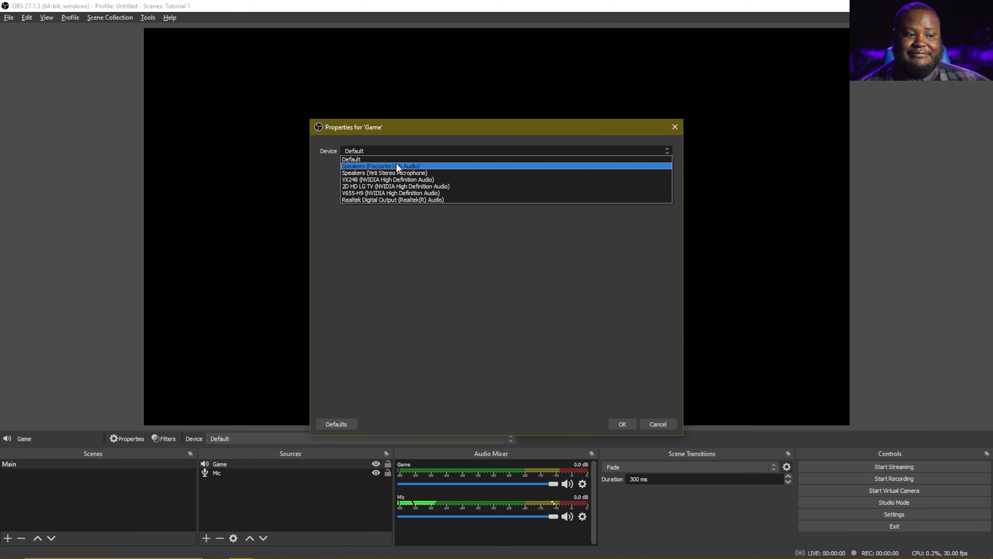
click(395, 166)
click(621, 423)
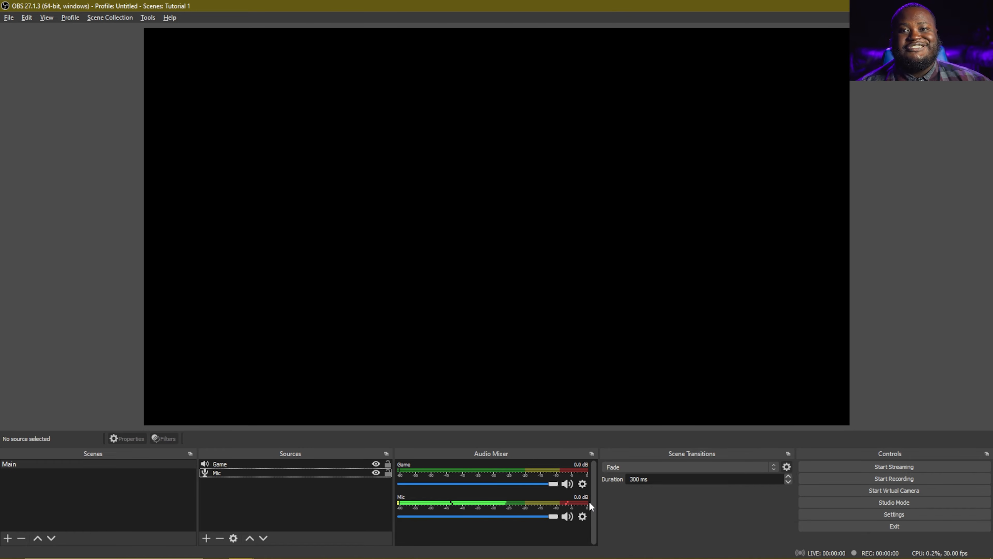
Step: Try lowering the Mic volume in the audio mixer, and mute and unmute the Mic channel
drag(551, 516, 484, 517)
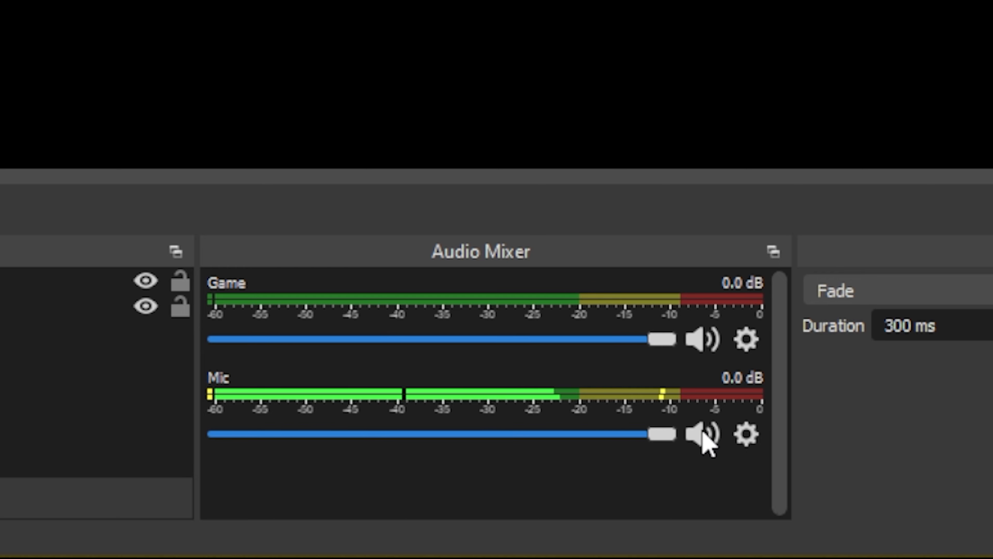
click(703, 435)
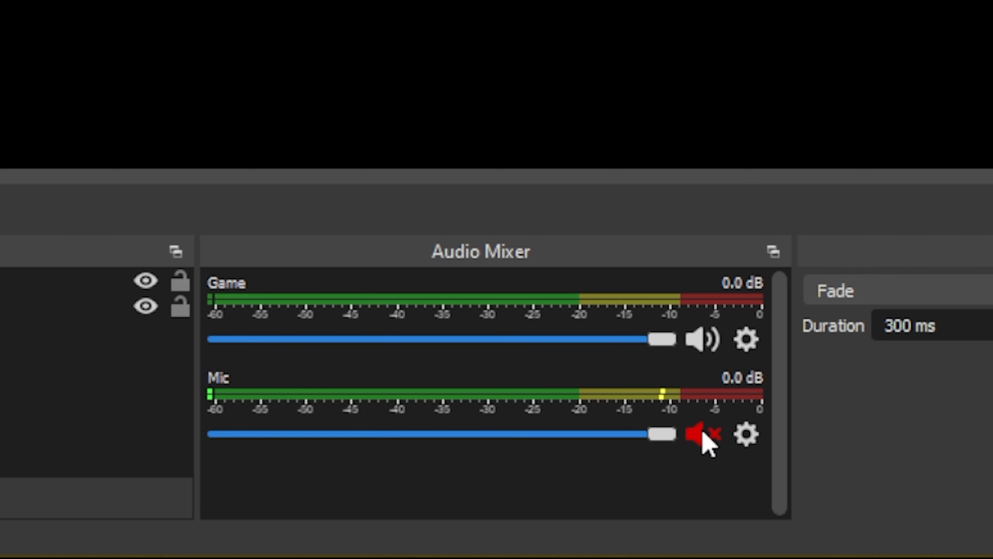
click(703, 434)
click(703, 435)
click(703, 435)
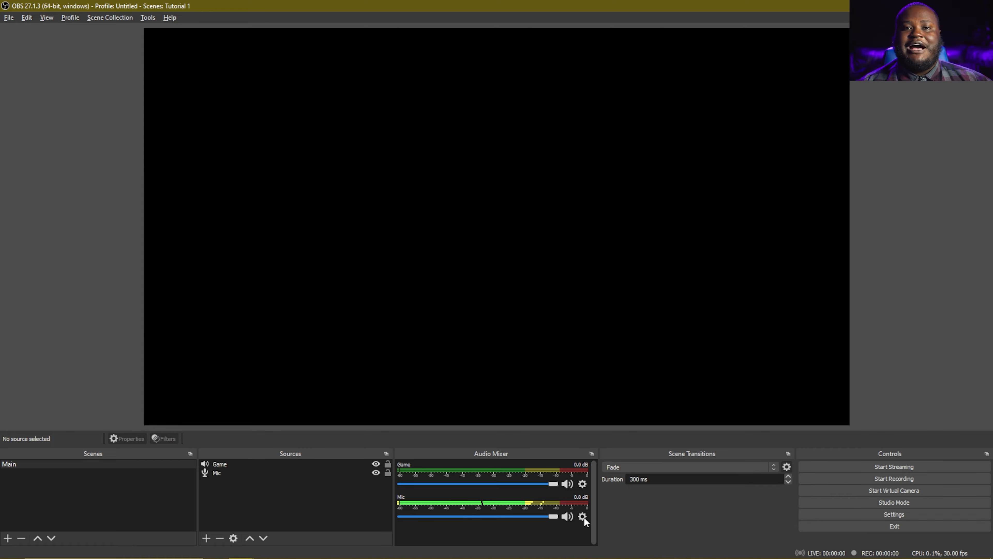
Step: Try the audio mixer's vertical layout and open the advanced audio properties for the sources
click(584, 518)
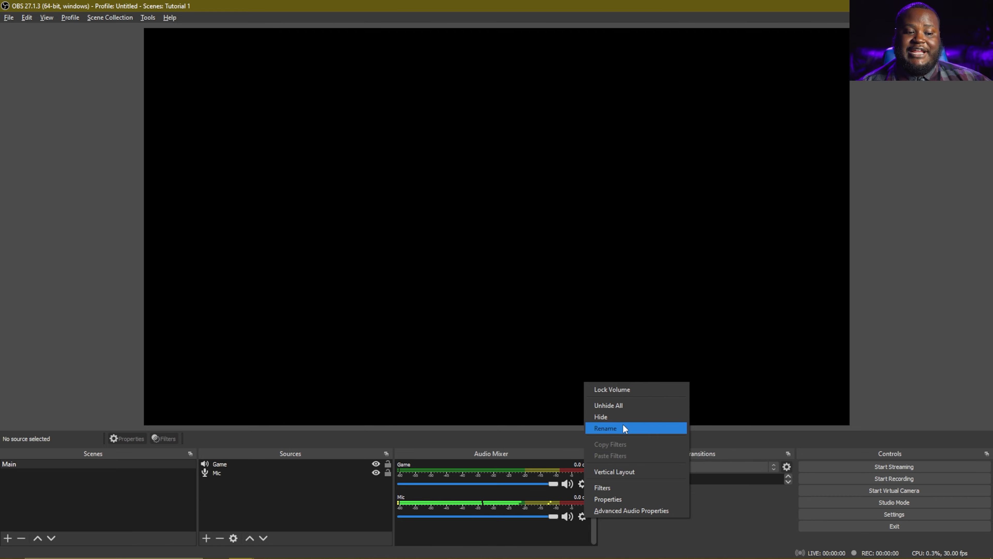
click(625, 471)
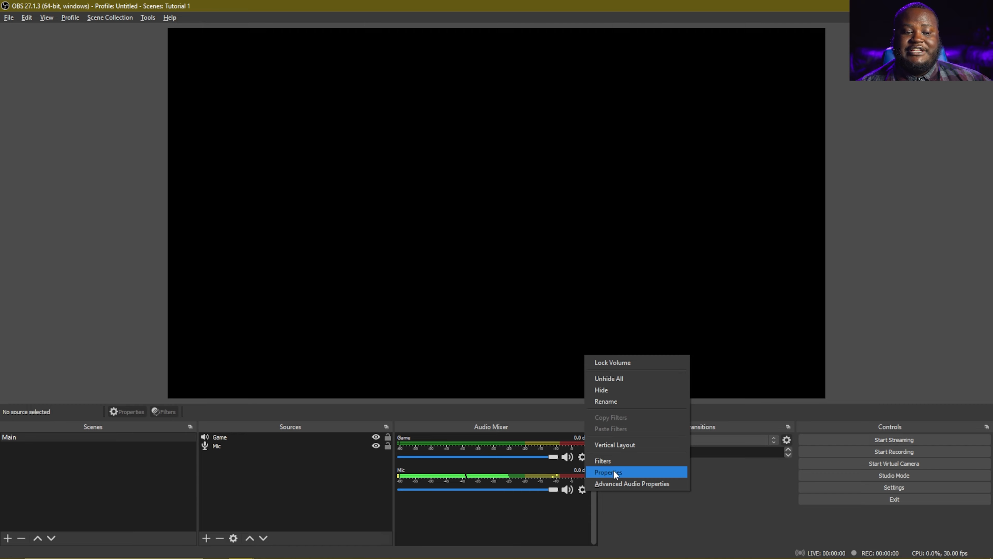
click(647, 483)
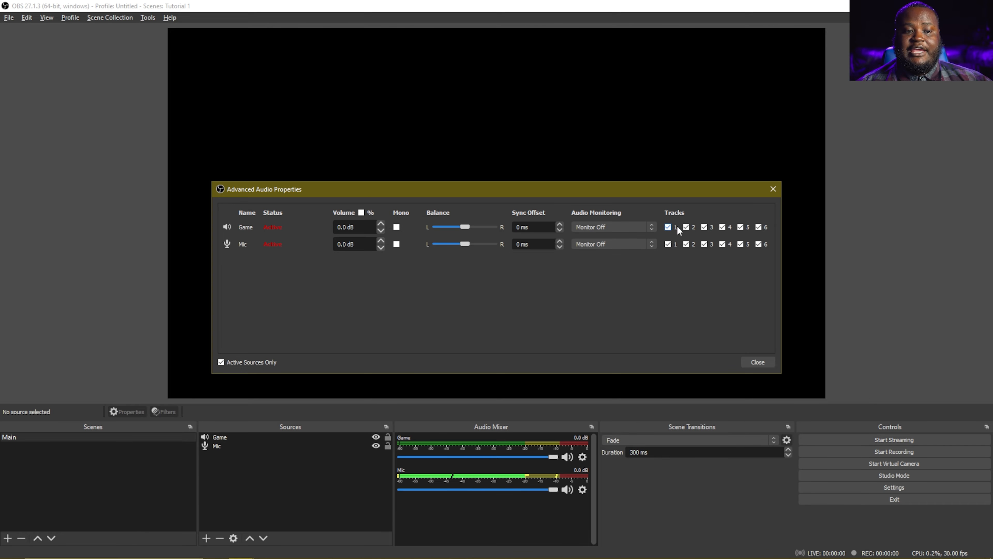
Step: Try switching audio tracks 2 to 6 off and on for the Game source, leaving only track 4 disabled
click(704, 227)
click(722, 228)
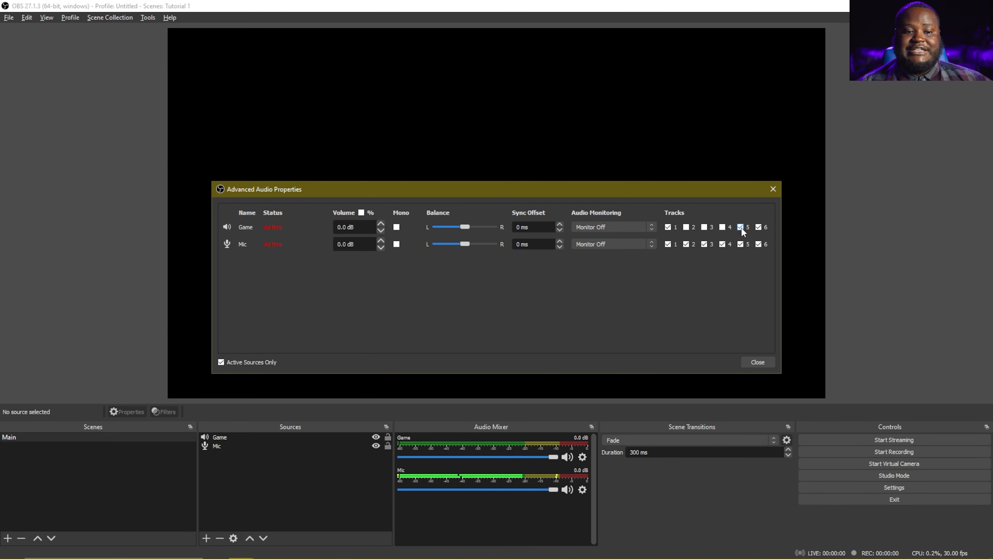
click(740, 228)
click(758, 228)
click(741, 227)
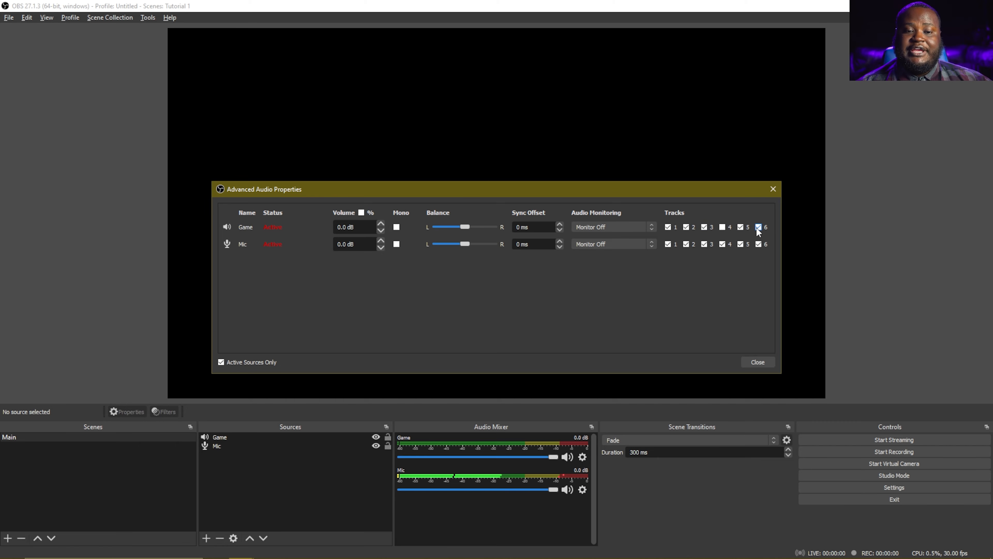
Step: Try the Mono option on the Game and Mic sources and view the Game source's audio monitoring choices
click(396, 227)
click(396, 244)
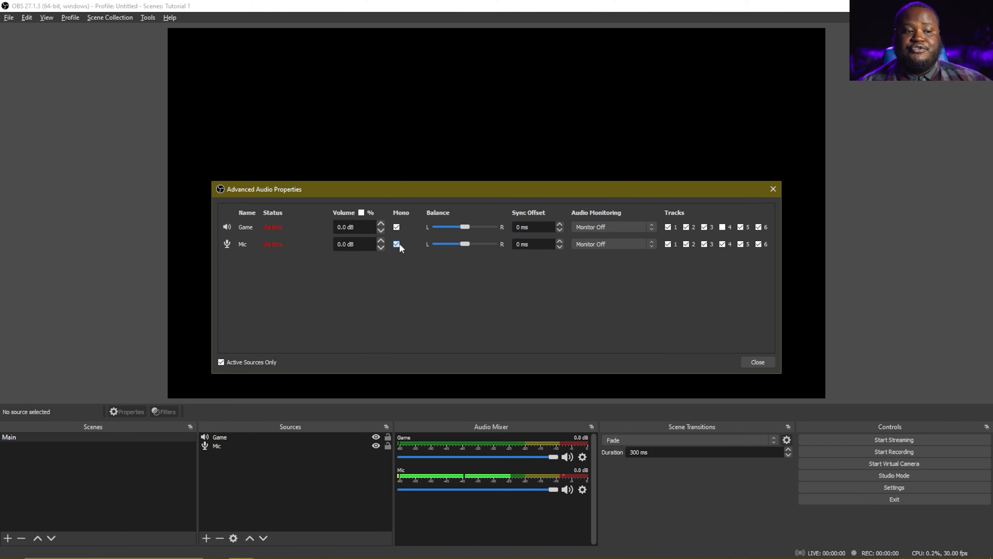
click(397, 227)
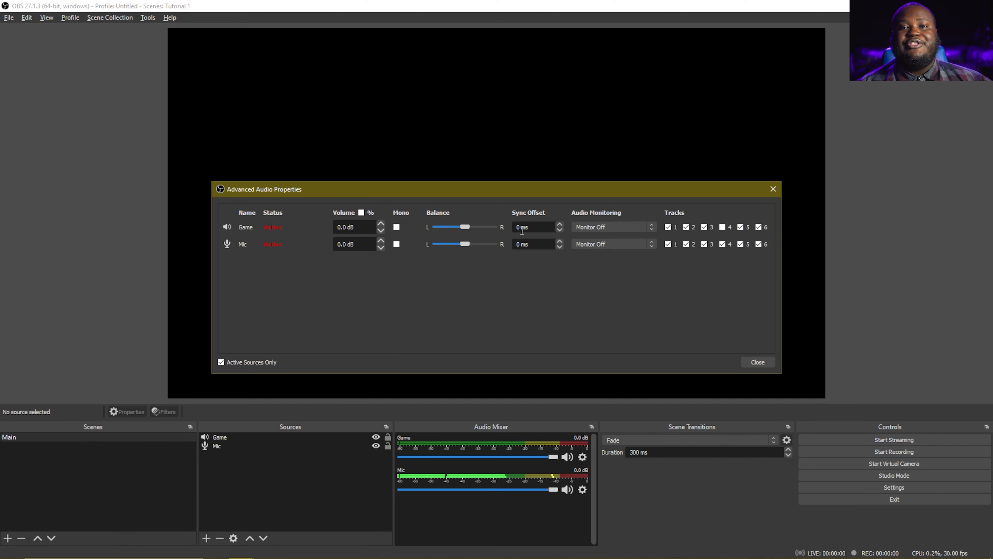
click(605, 226)
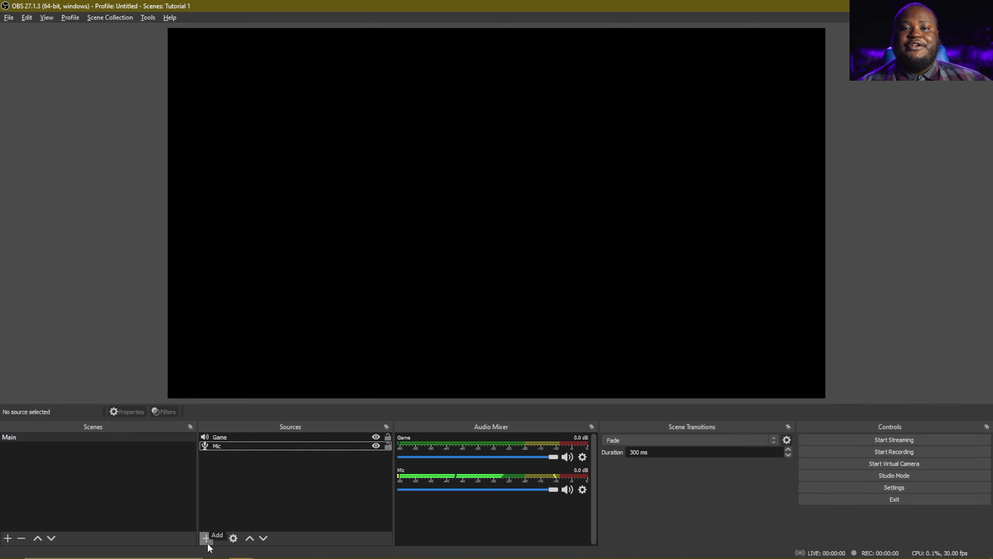
Step: Add a Video Capture Device source named Webcam to the Main scene, using the HD Pro Webcam C920 device
click(207, 542)
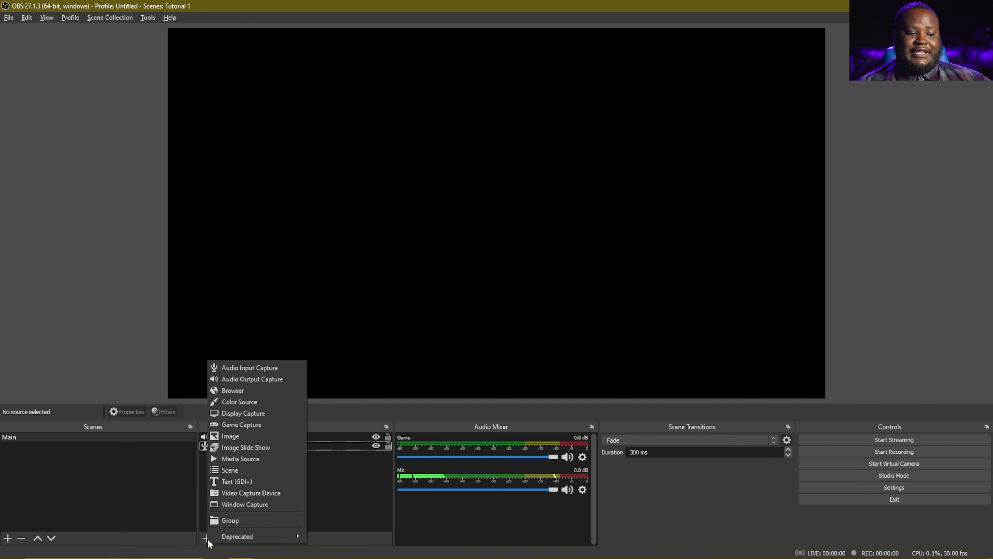
click(249, 494)
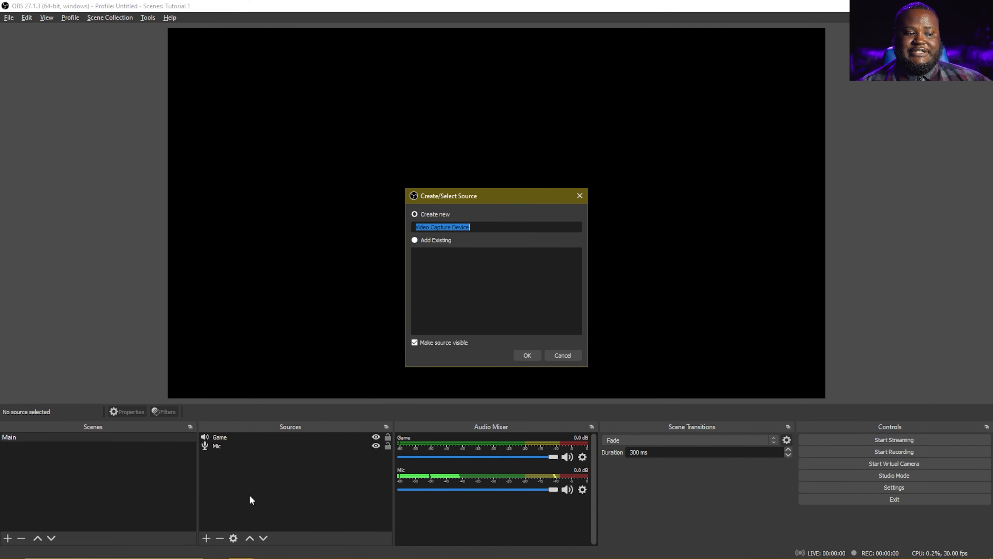
text(Webcam)
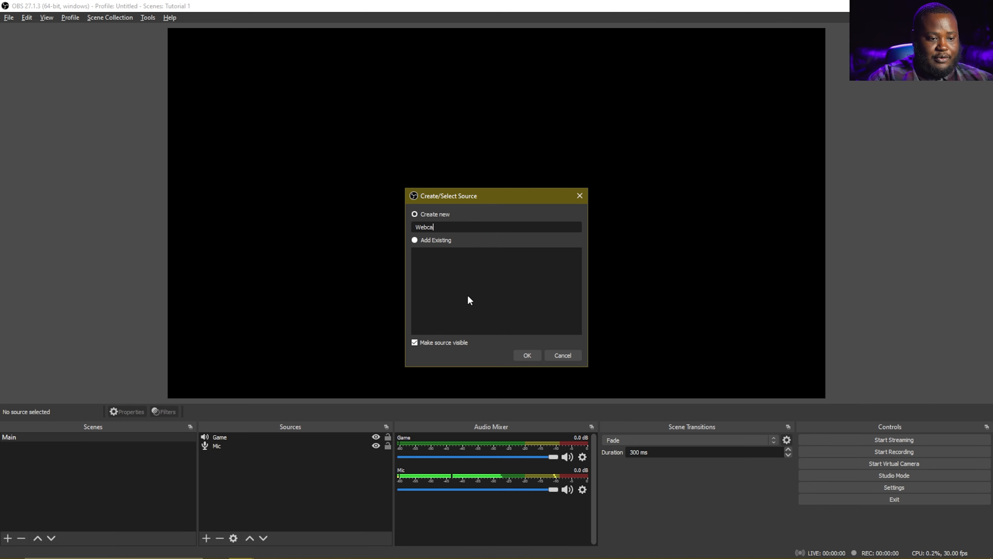
key(Return)
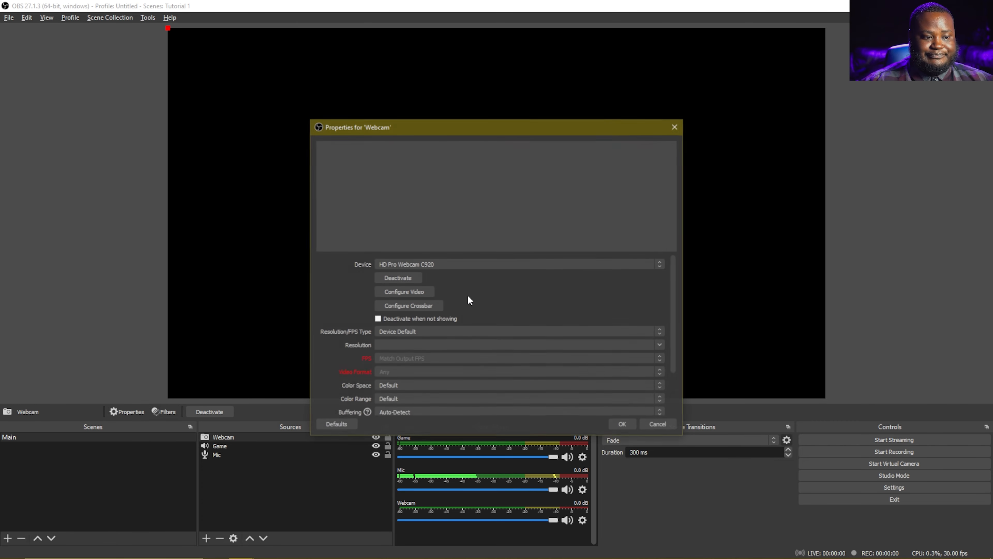
click(437, 266)
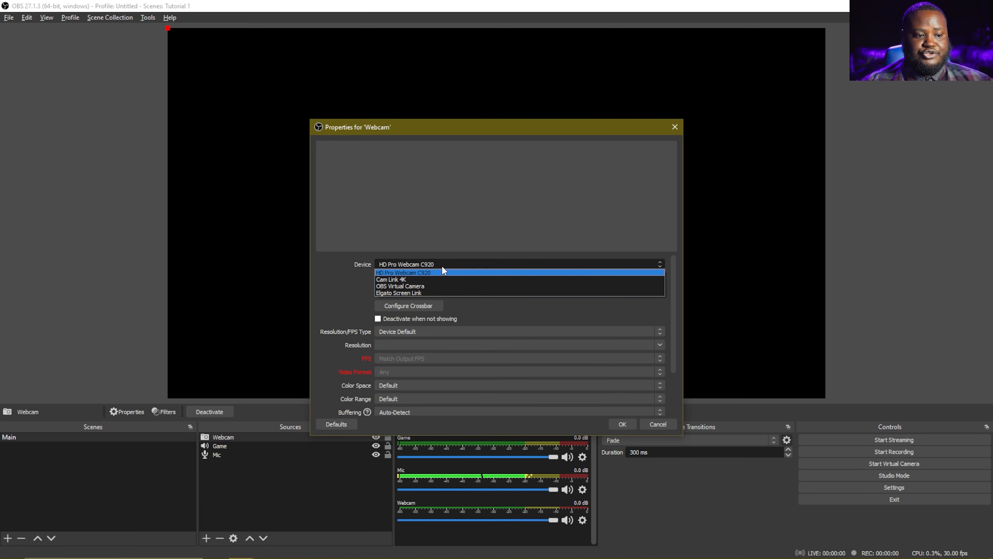
click(426, 271)
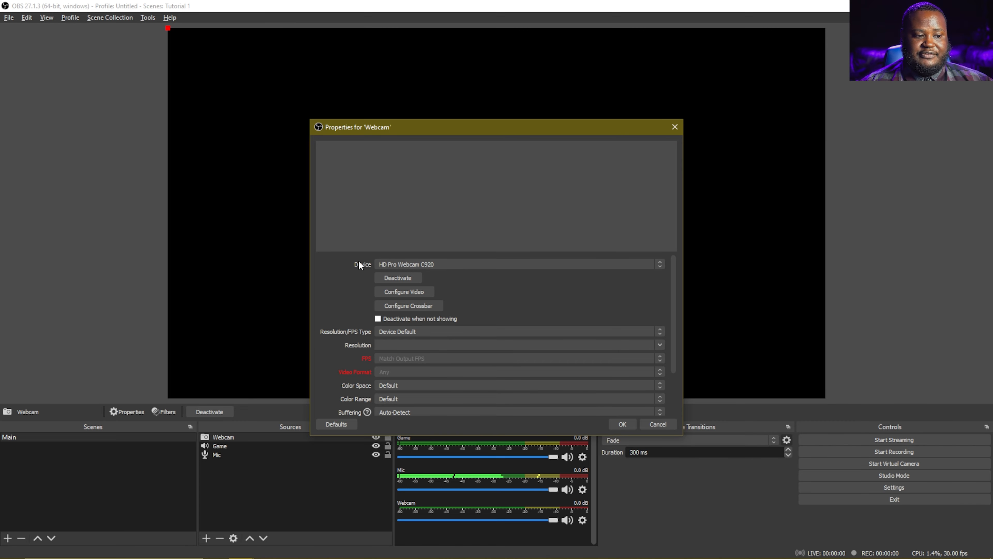
click(624, 425)
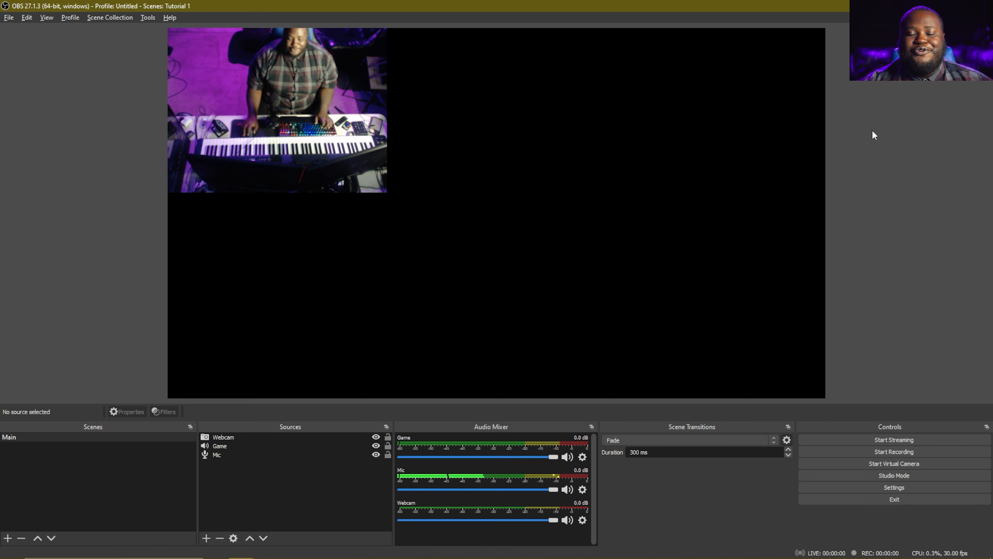
Step: Add a Display Capture source named Monitor 1 and place the Webcam source above it in the source order
click(206, 538)
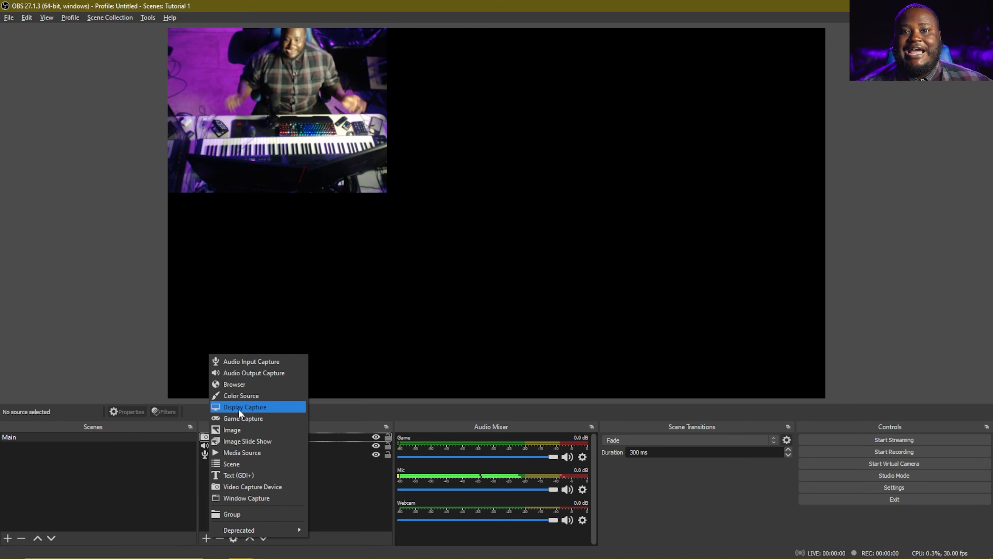
click(238, 409)
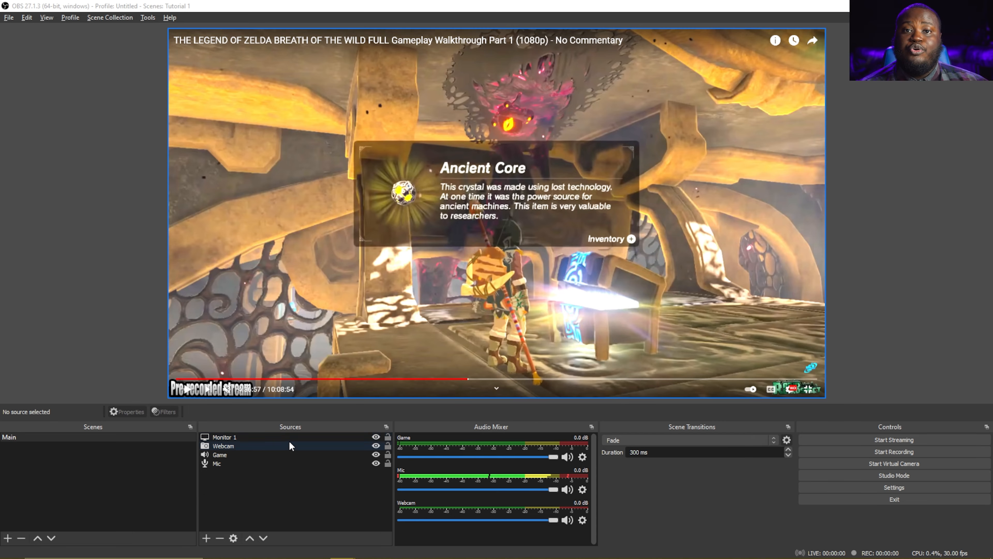
click(229, 438)
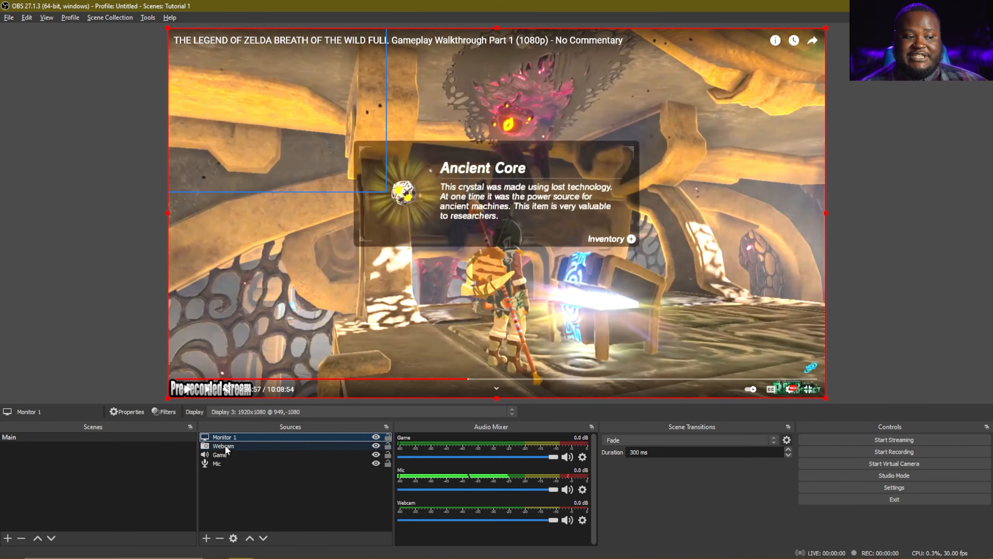
click(225, 445)
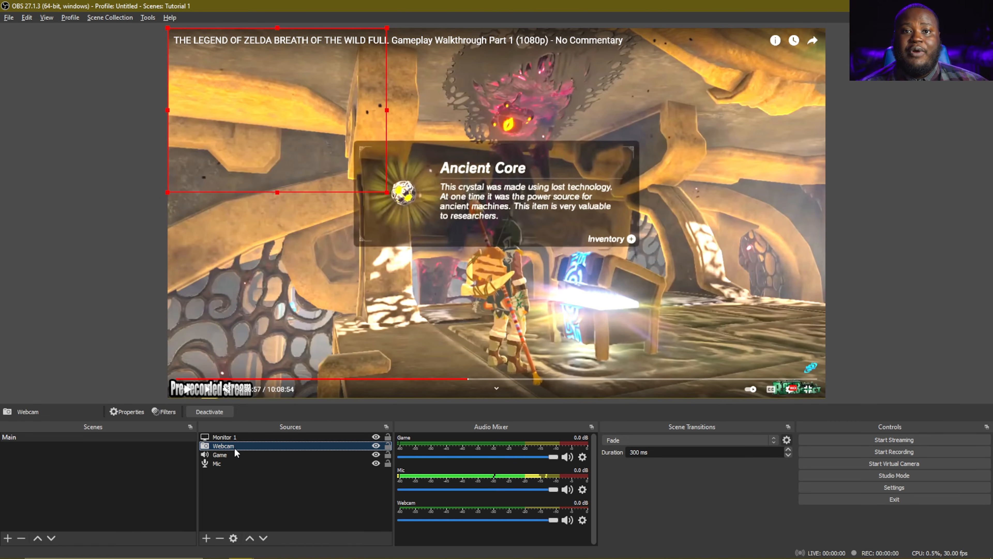
drag(234, 445, 239, 436)
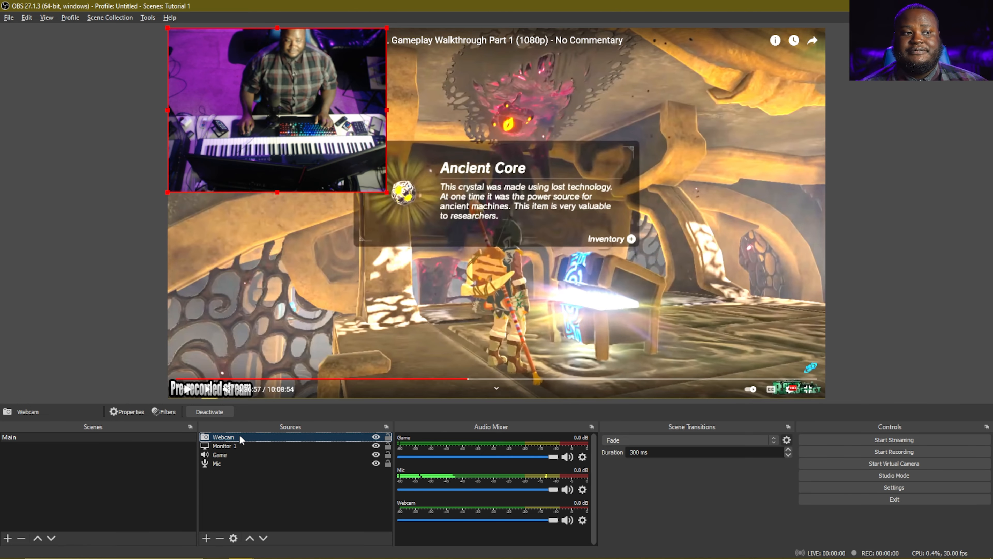
Step: Try scaling the Webcam source up and back down in the preview, keeping it in the canvas's upper-left corner
click(363, 172)
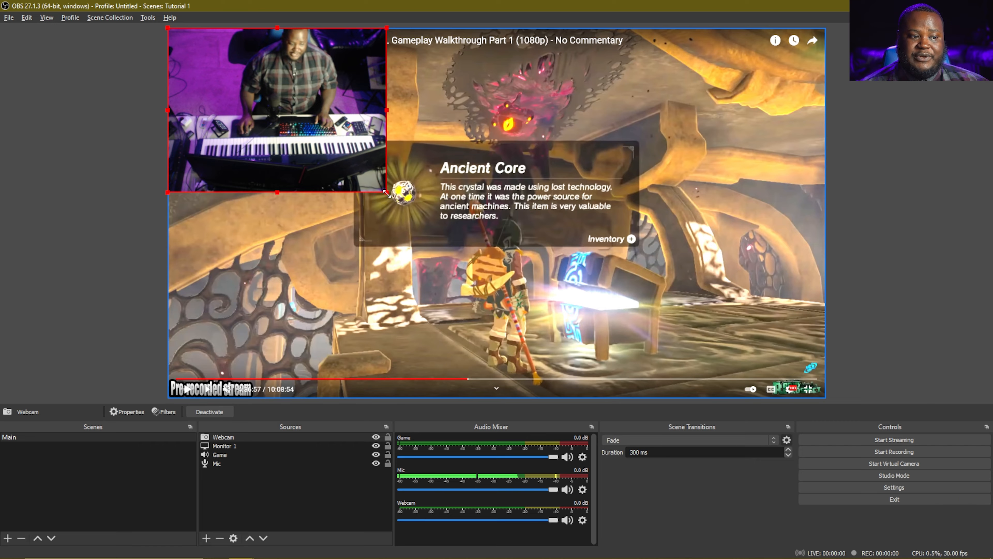
drag(387, 192, 604, 355)
drag(617, 244, 414, 211)
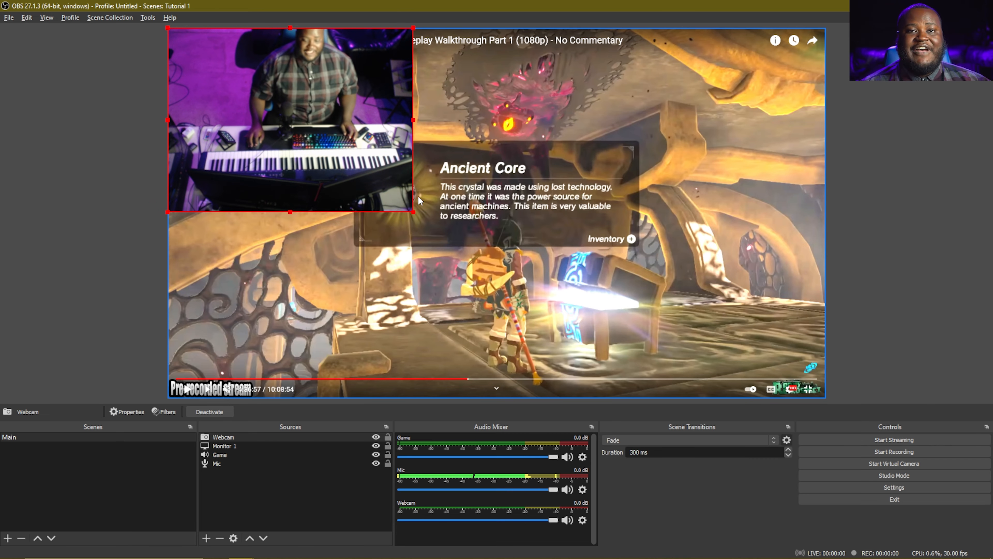
Step: Try cropping the Webcam source on its right, bottom and left edges and moving it to the canvas's lower-right area
drag(414, 212, 379, 144)
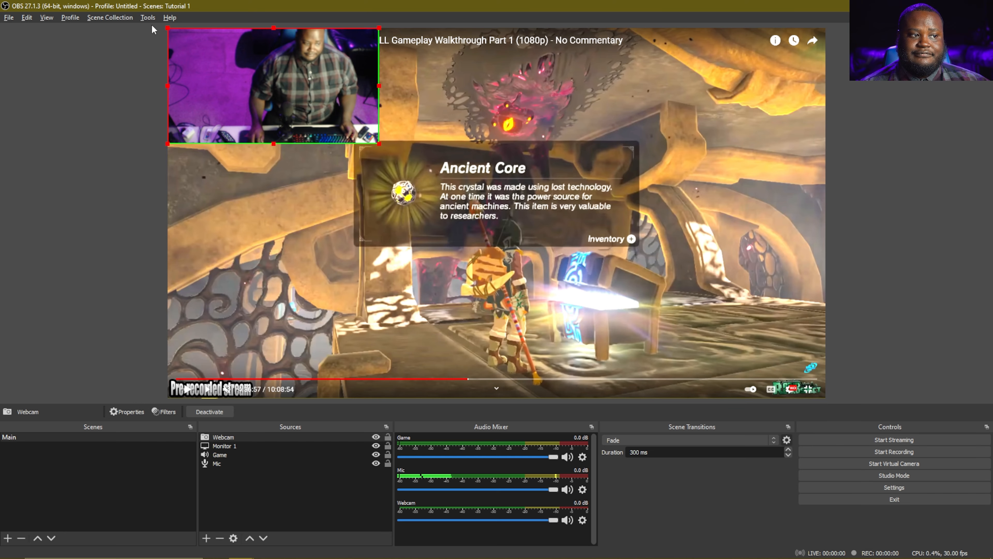
drag(166, 28, 239, 28)
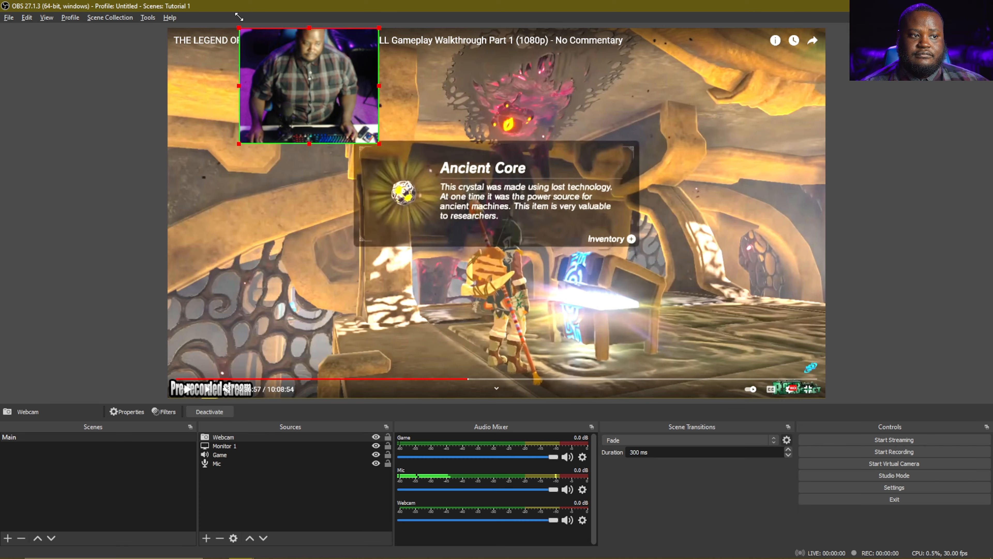
drag(308, 70, 749, 329)
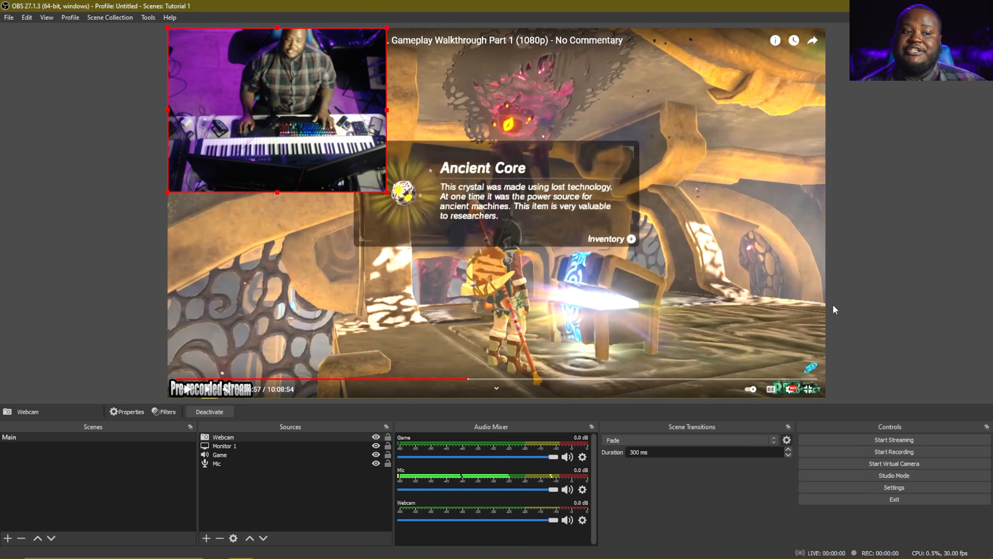
Step: Reset the Webcam source's transform
click(28, 17)
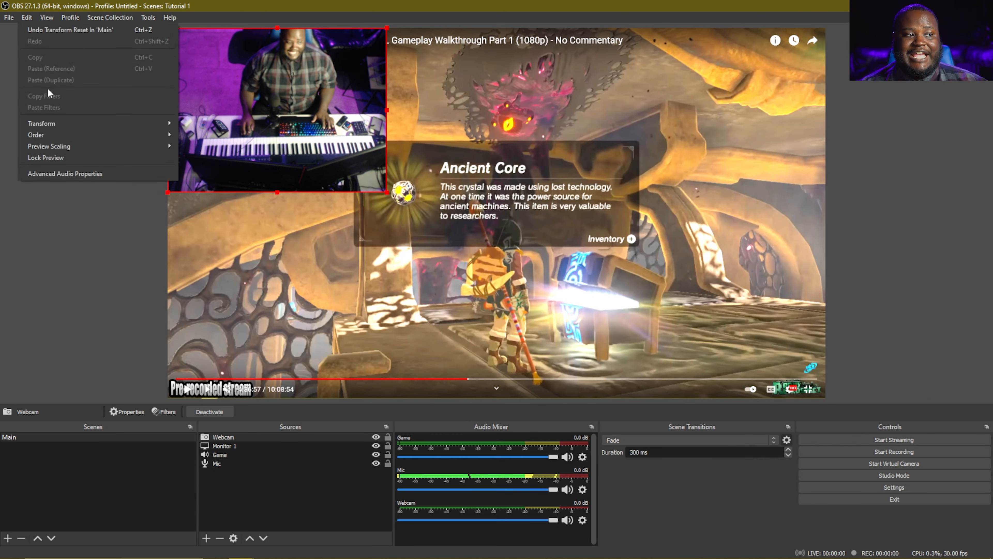
mouse_move(47, 124)
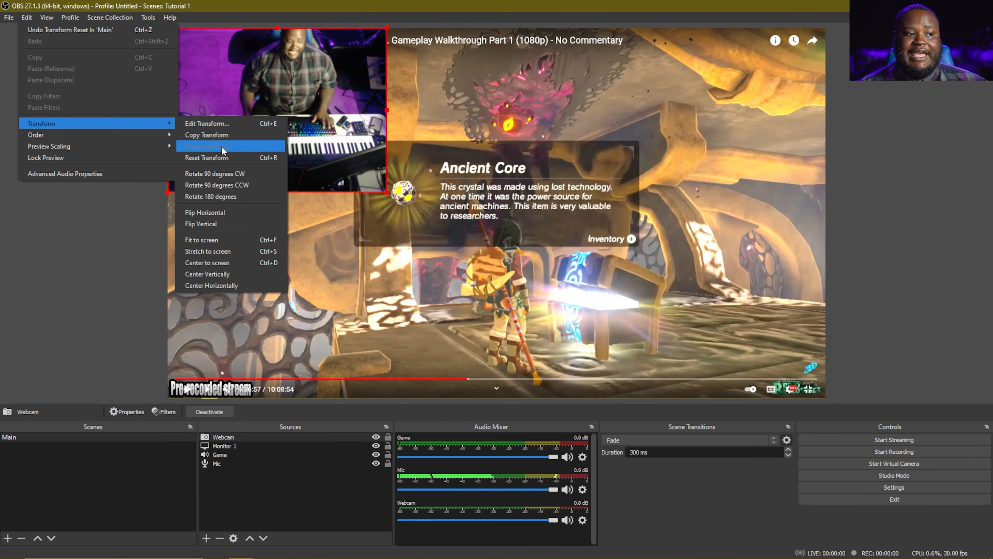
click(221, 158)
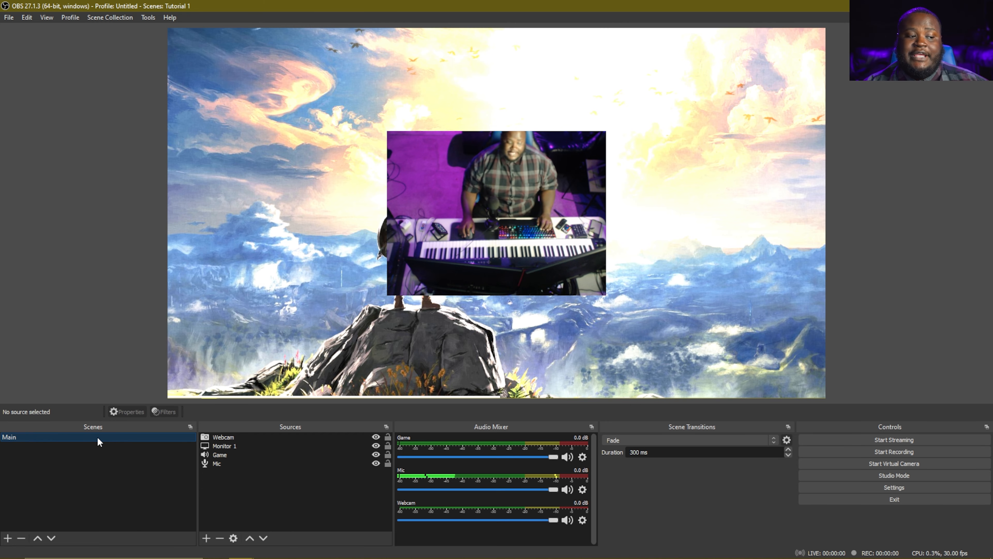
Step: Duplicate the Main scene as Main 2 and switch between the two scenes to compare them
right_click(97, 436)
click(127, 266)
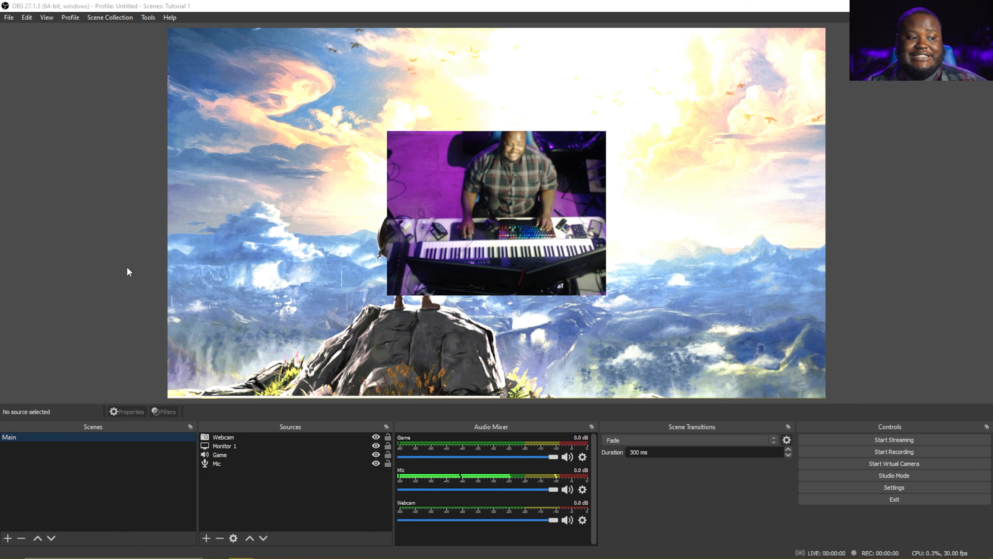
click(471, 296)
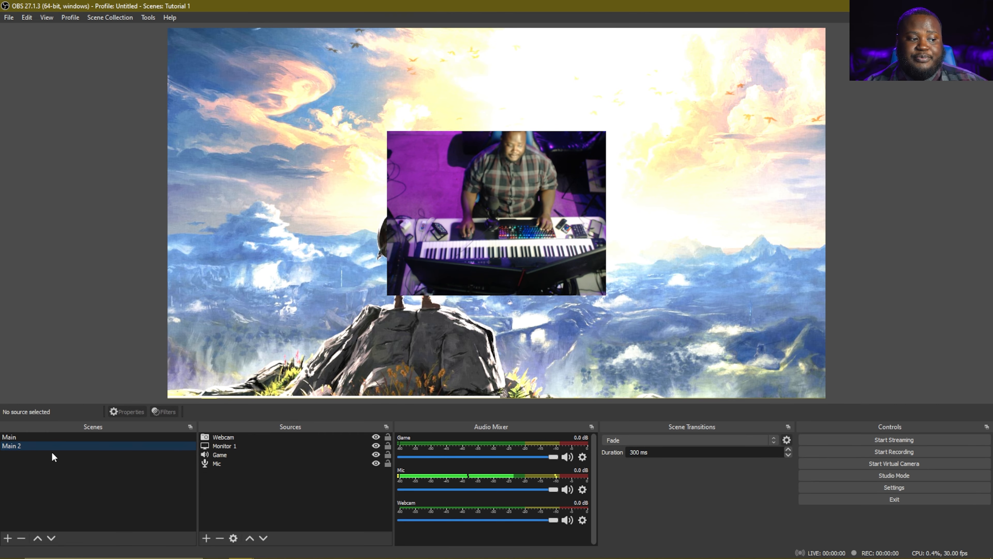
click(137, 437)
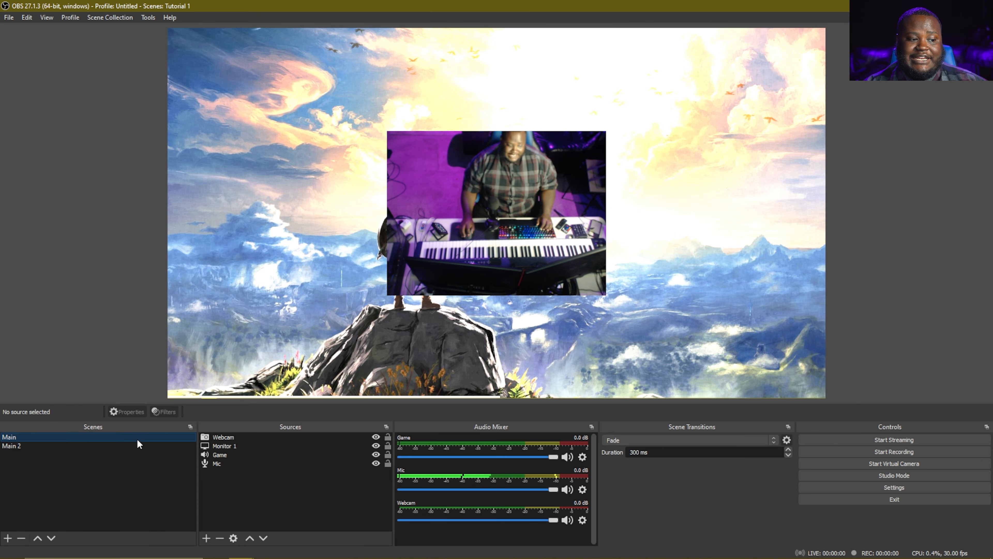
click(154, 446)
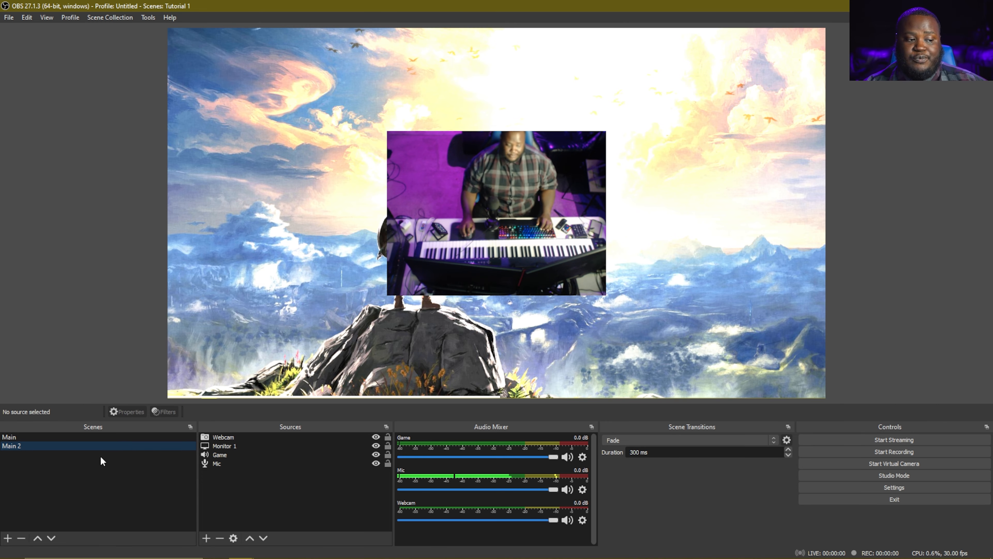
Step: Remove the duplicate scene Main 2
right_click(72, 443)
click(118, 323)
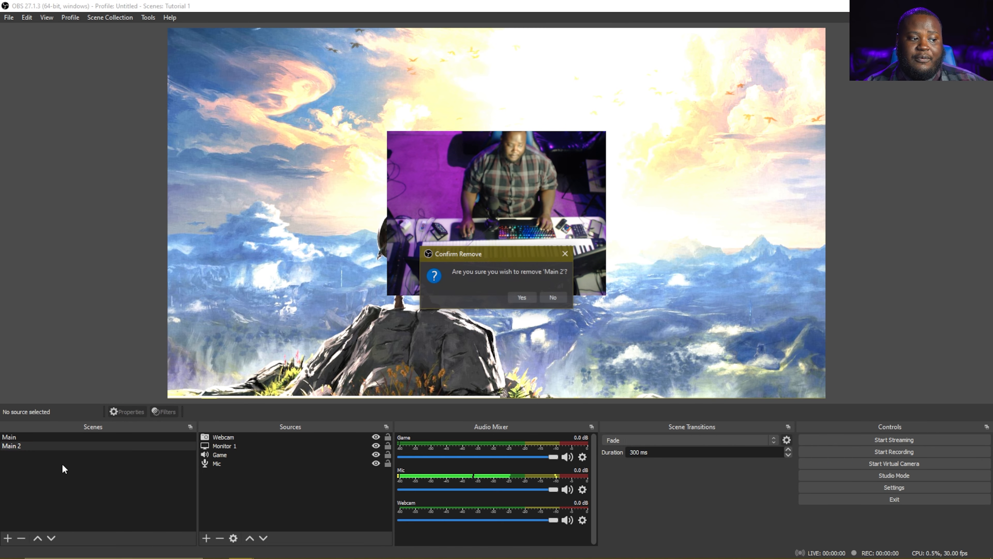
click(523, 298)
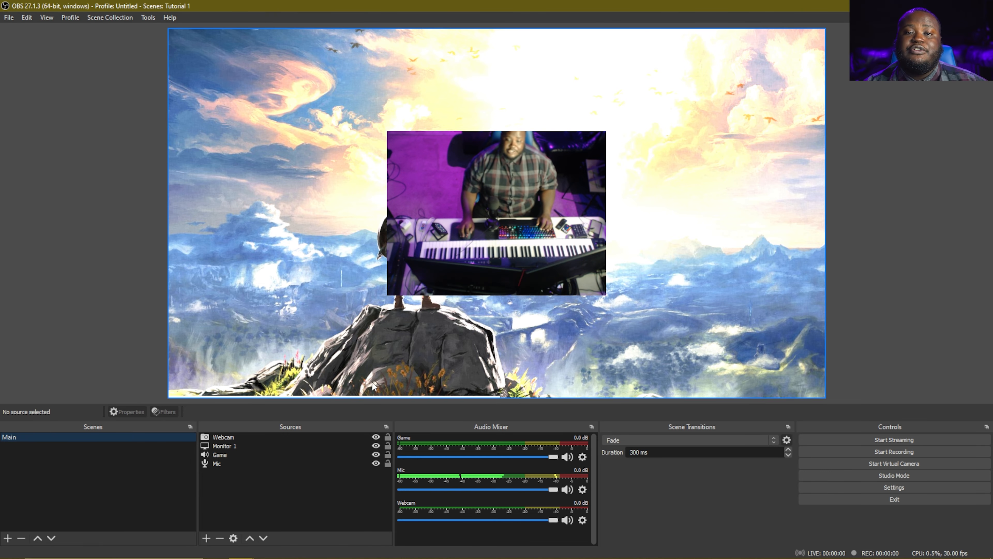
Step: Add a new scene named Thanks For Watching
click(7, 538)
text(Thanks For Watching)
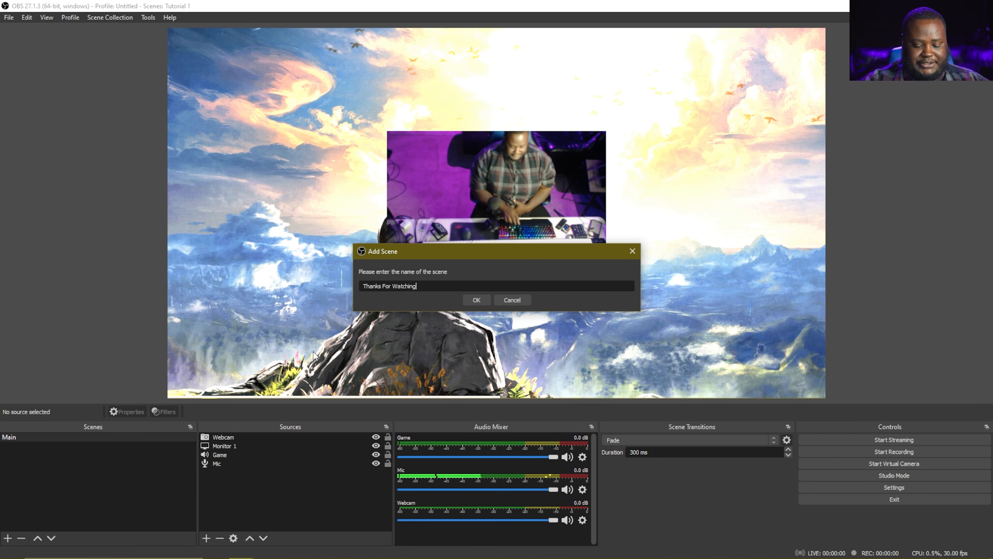
key(Return)
Step: Add a Text (GDI+) source named Thanks to the scene, containing the text "Thanks For Watching"
click(206, 538)
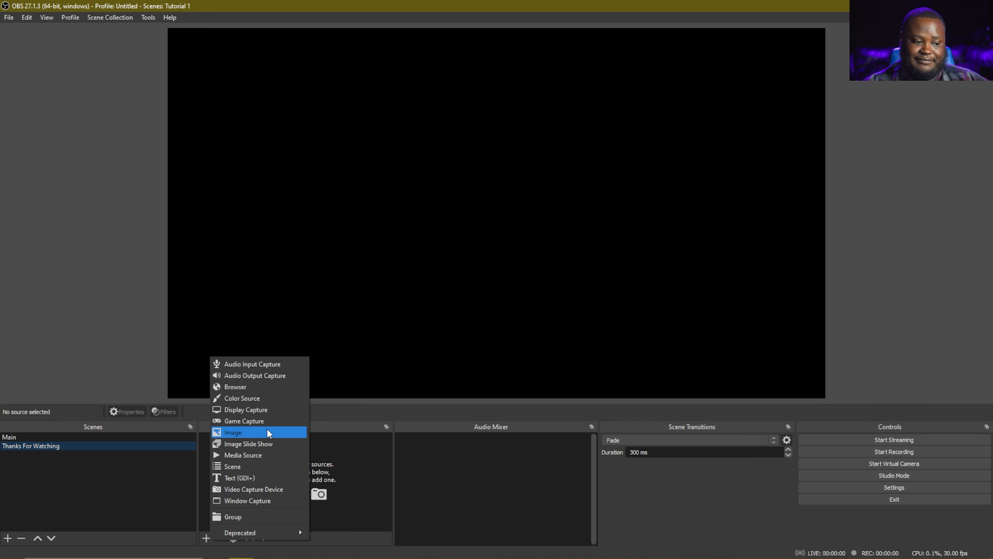
click(250, 478)
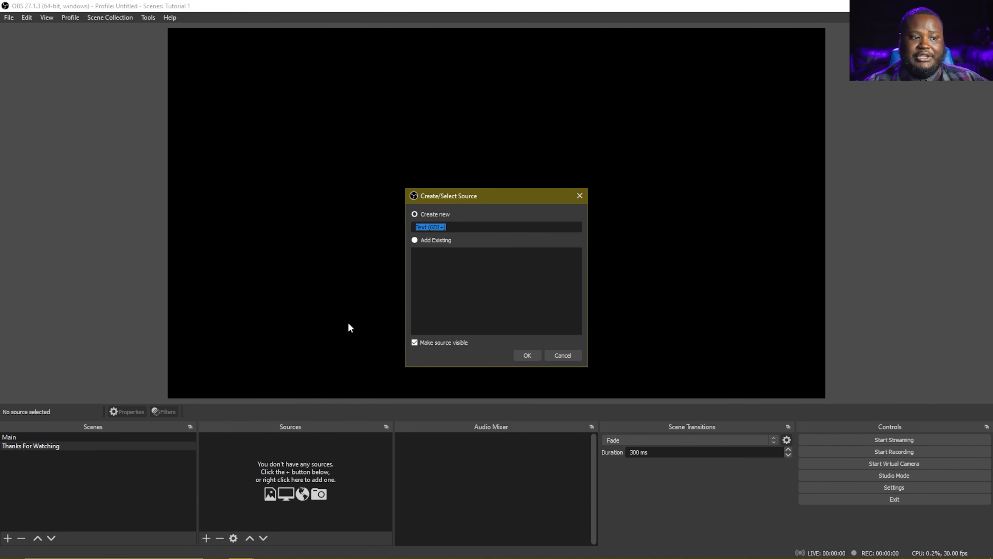
text(Thanks)
key(Return)
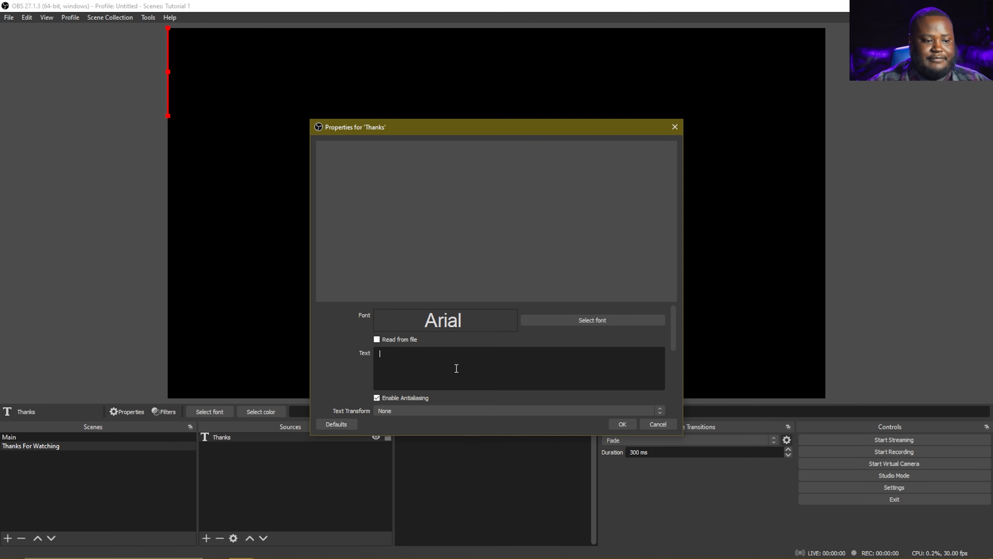
text(Thanks Fo)
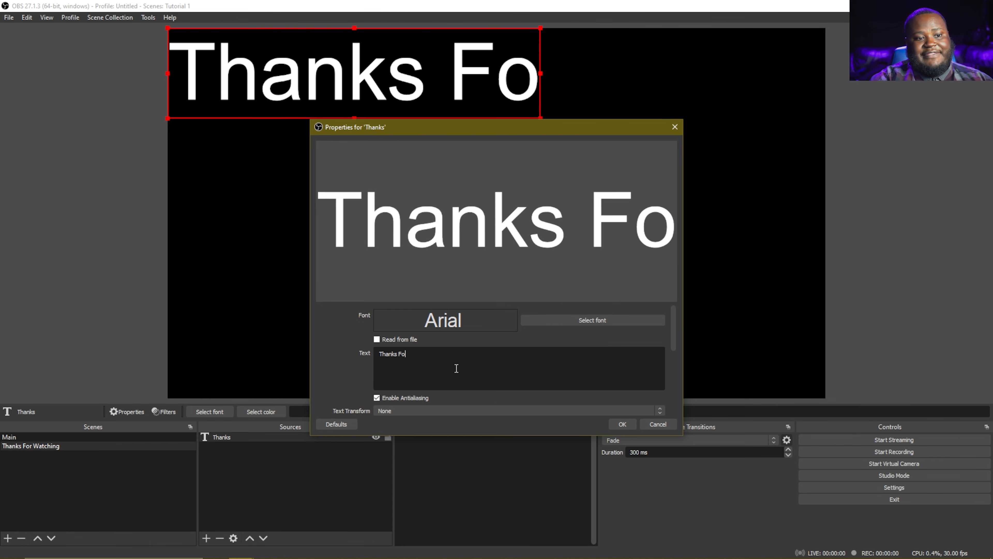
text(r Watching)
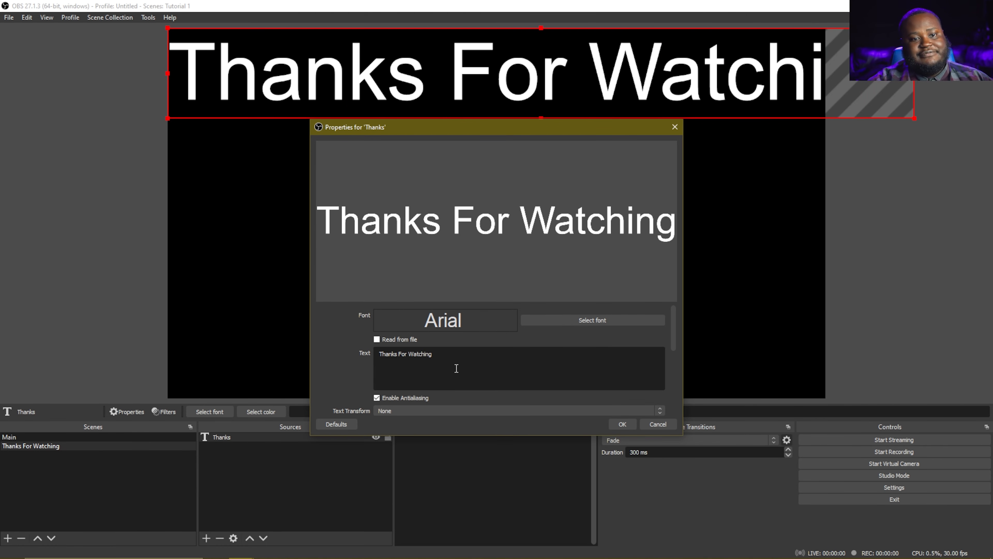
Step: Set the Thanks text's font to Montserrat Regular at size 72 and move the text to the centre of the canvas
click(555, 320)
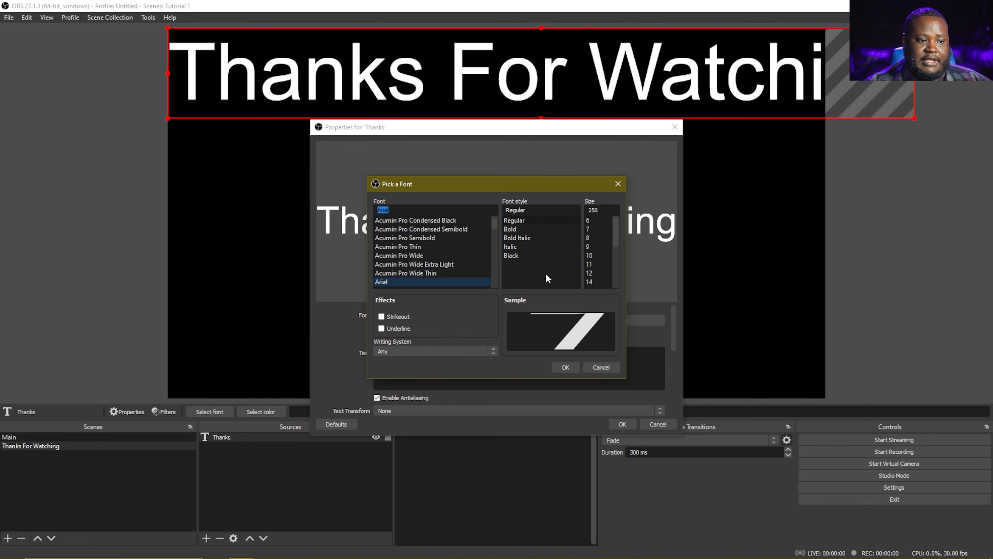
scroll(401, 260, down, 10)
click(401, 252)
scroll(402, 252, down, 6)
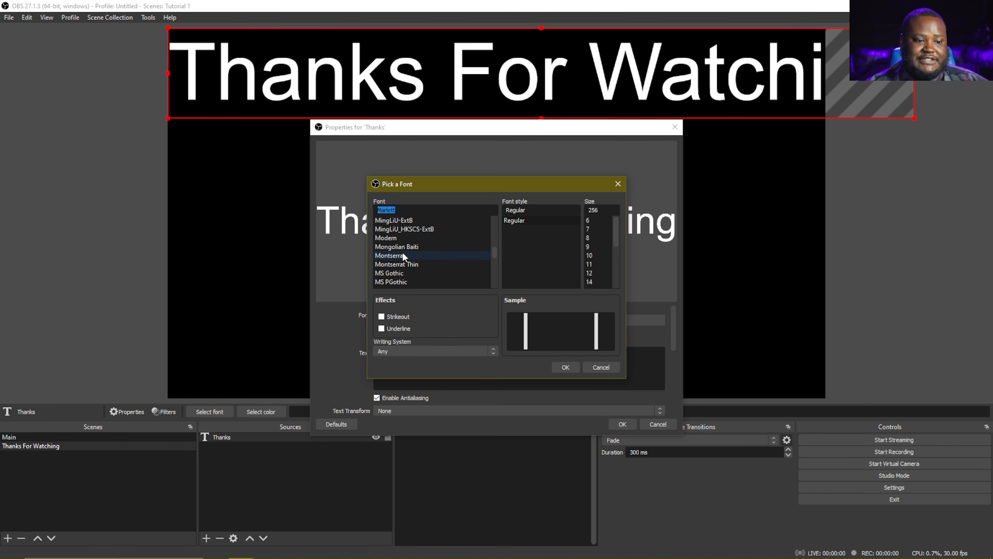
click(402, 255)
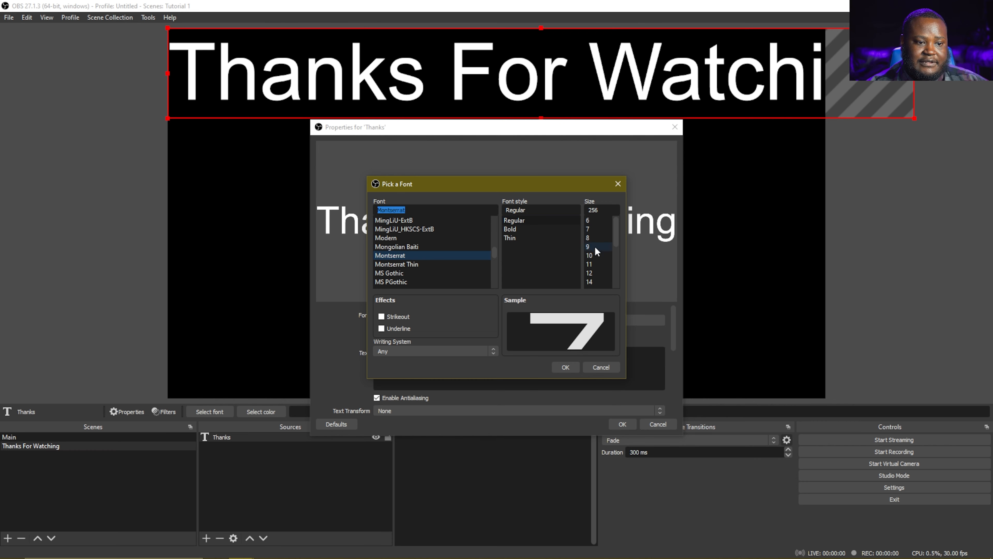
scroll(595, 256, down, 3)
click(595, 281)
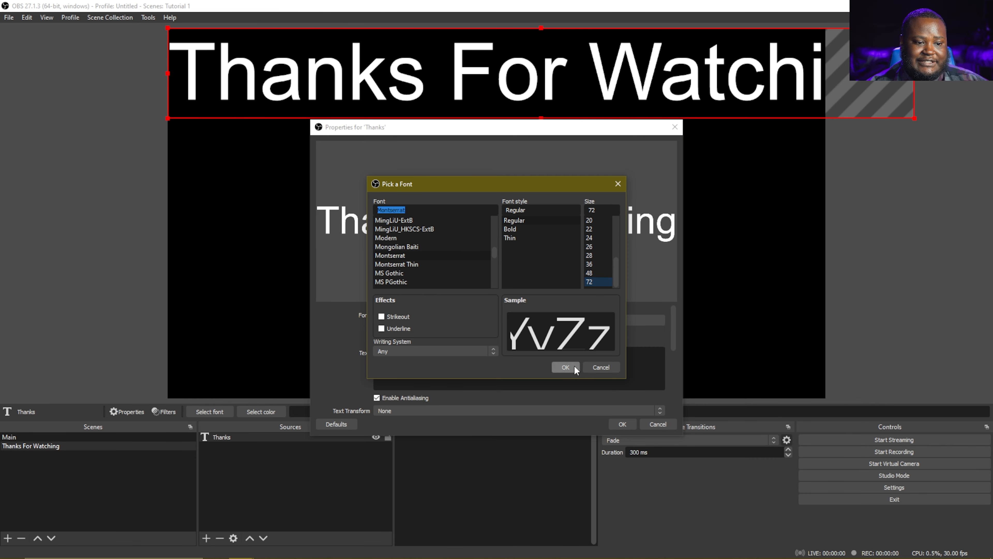
click(565, 367)
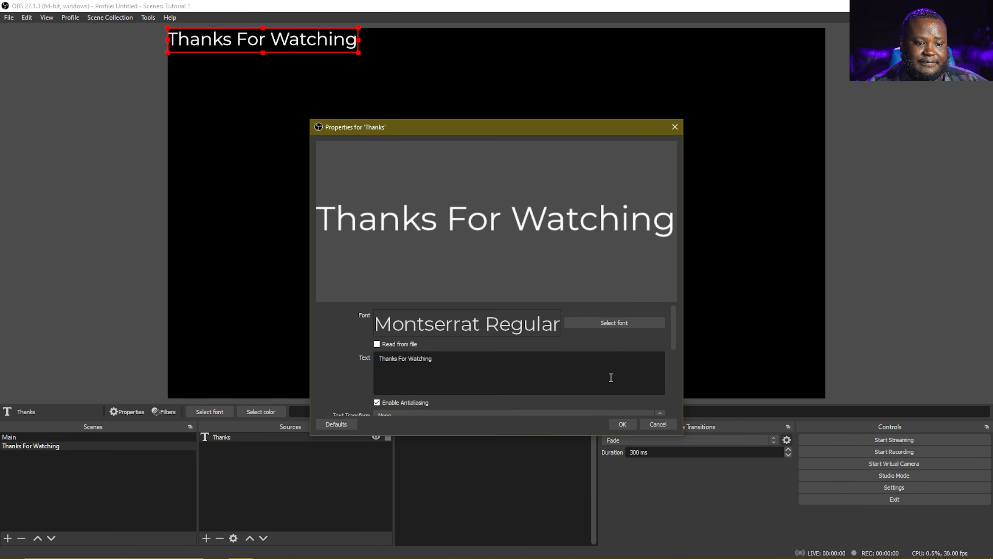
click(622, 424)
drag(314, 47, 548, 215)
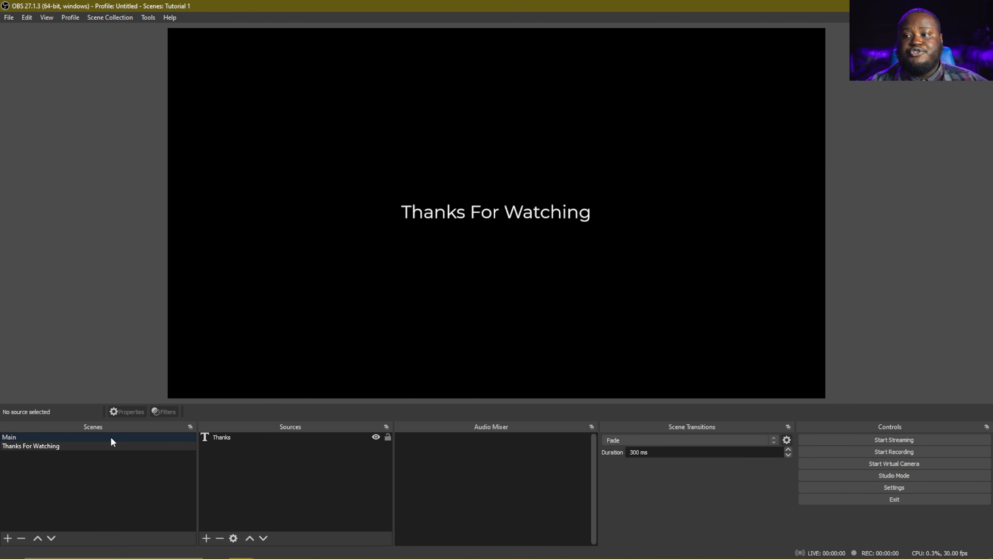
Step: Switch from the Thanks For Watching scene to Main and back to check the transition, ending on Main
click(111, 437)
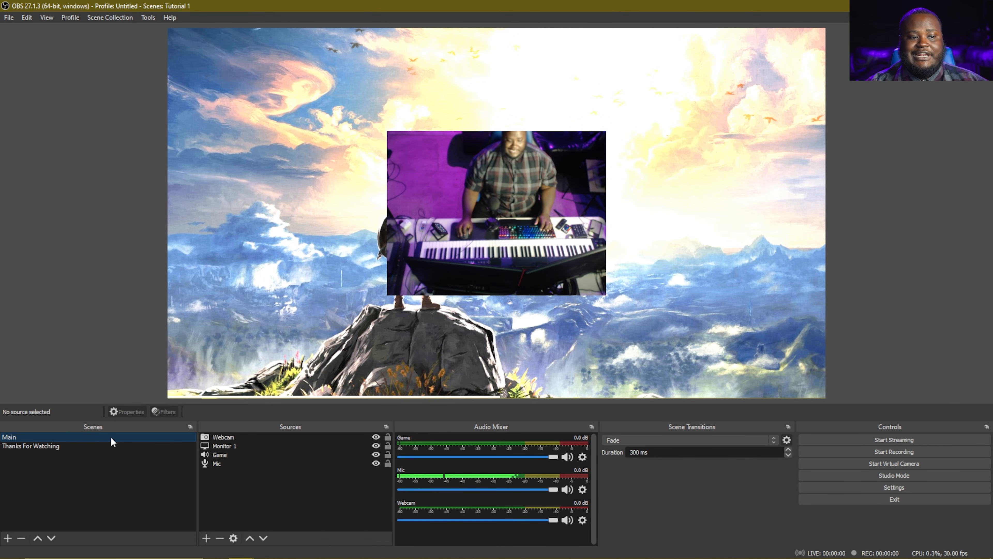
click(101, 445)
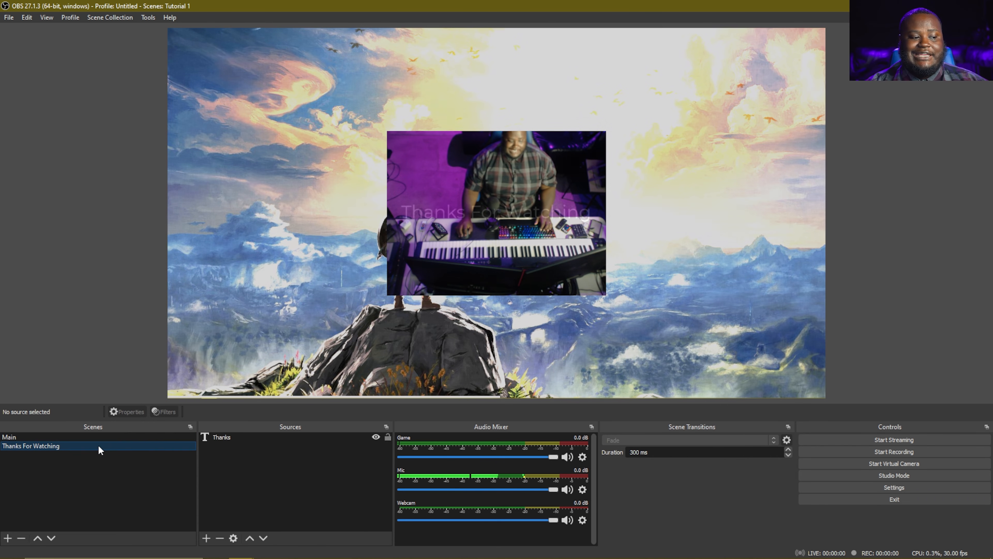
click(102, 436)
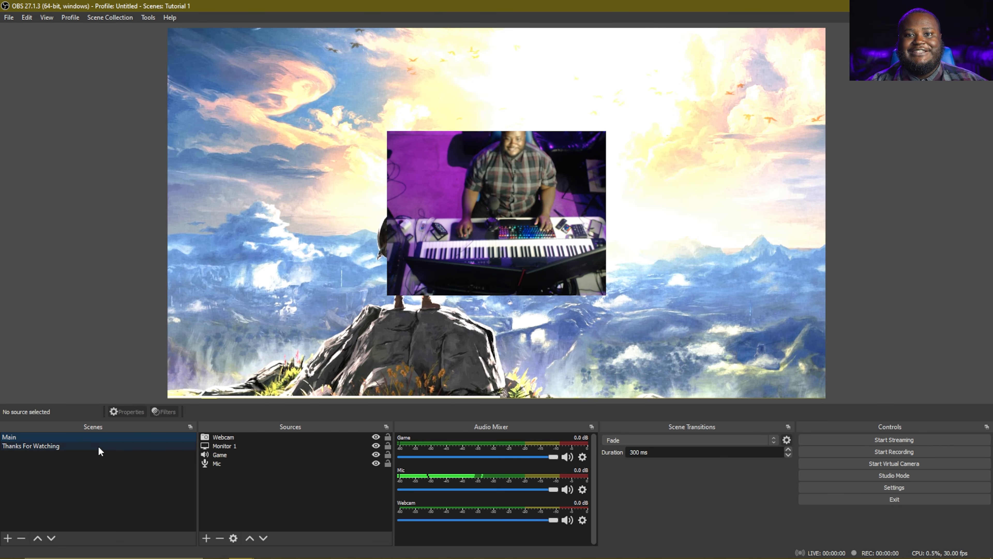
Step: Turn on Studio Mode and alternate the preview between the Main and Thanks For Watching scenes, ending on Thanks For Watching
click(889, 476)
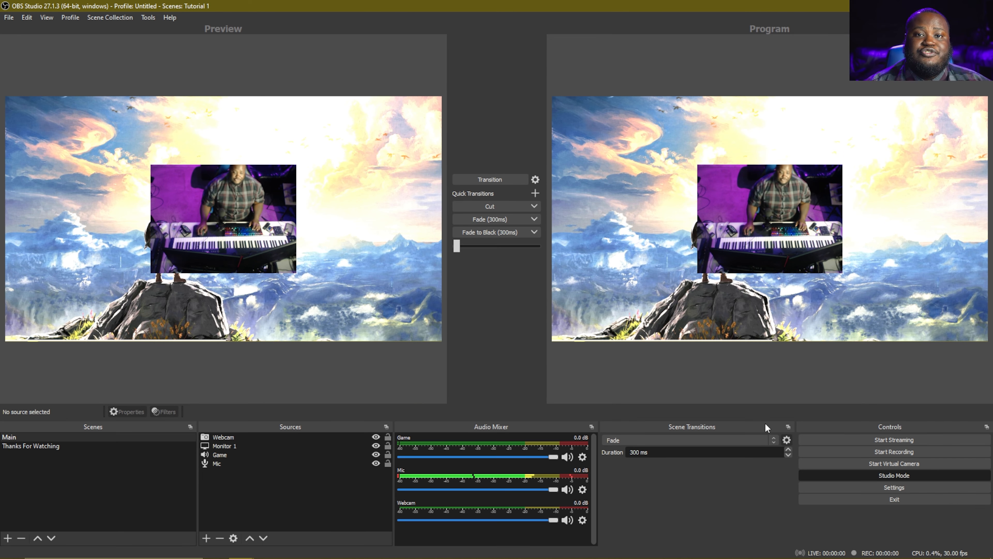
click(72, 446)
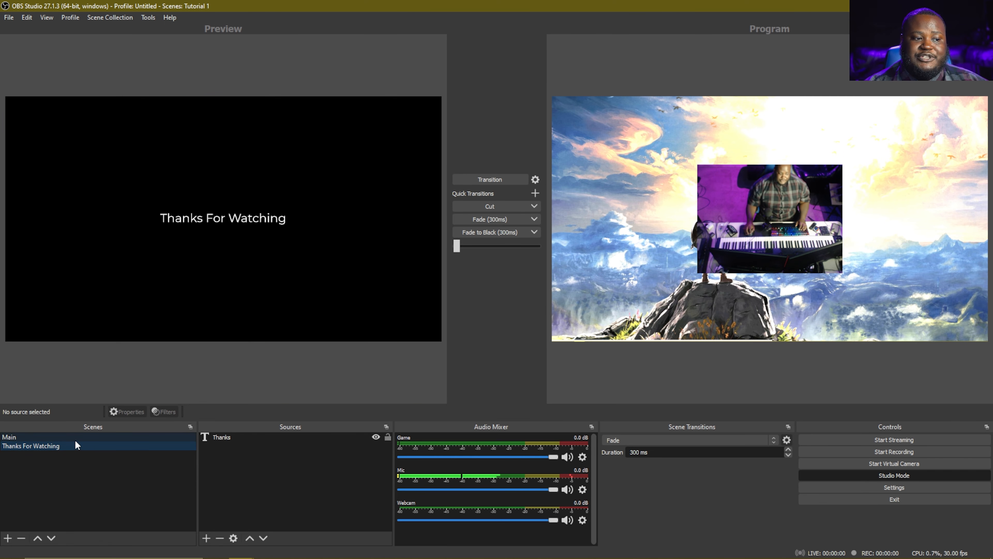
click(74, 438)
click(72, 445)
click(76, 435)
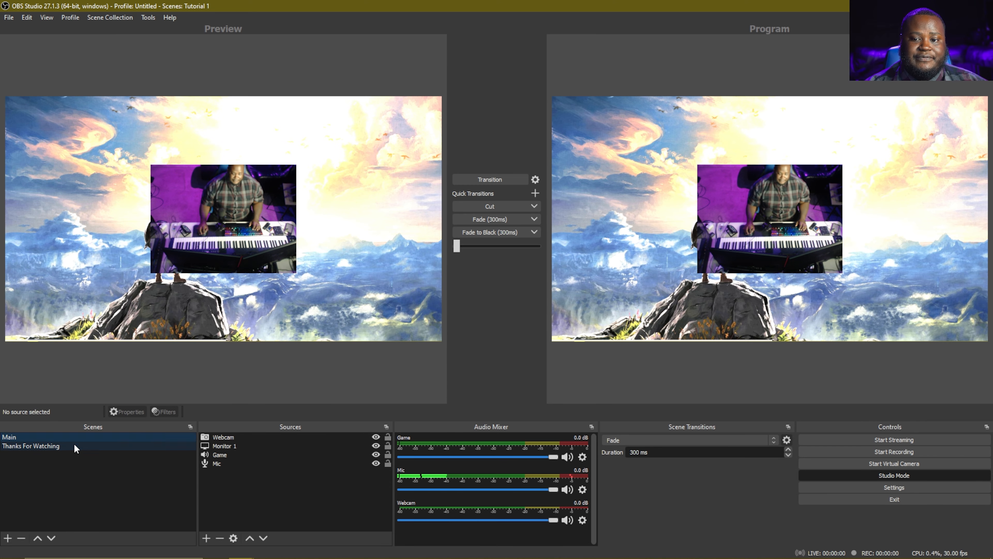
click(74, 444)
click(78, 436)
click(77, 446)
click(78, 437)
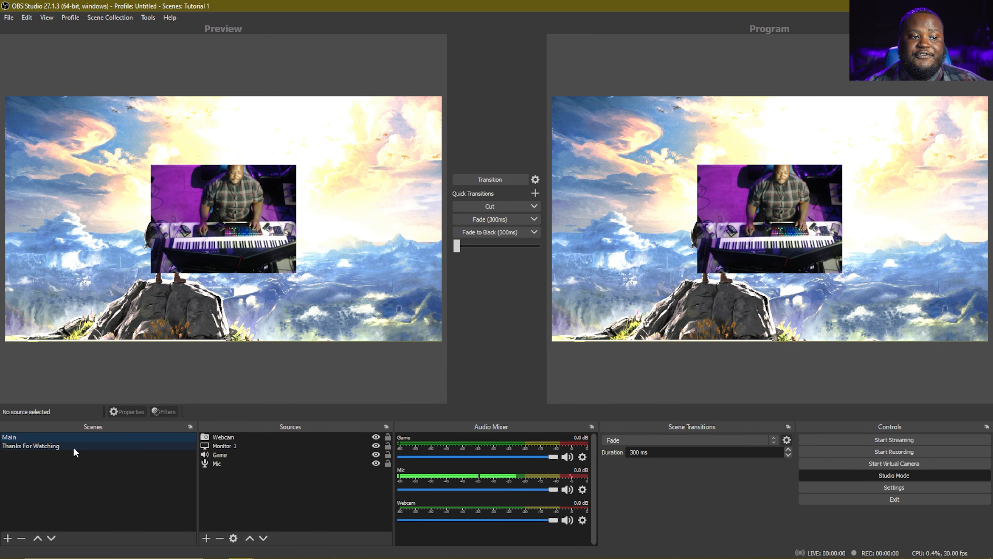
click(73, 446)
click(77, 437)
click(72, 447)
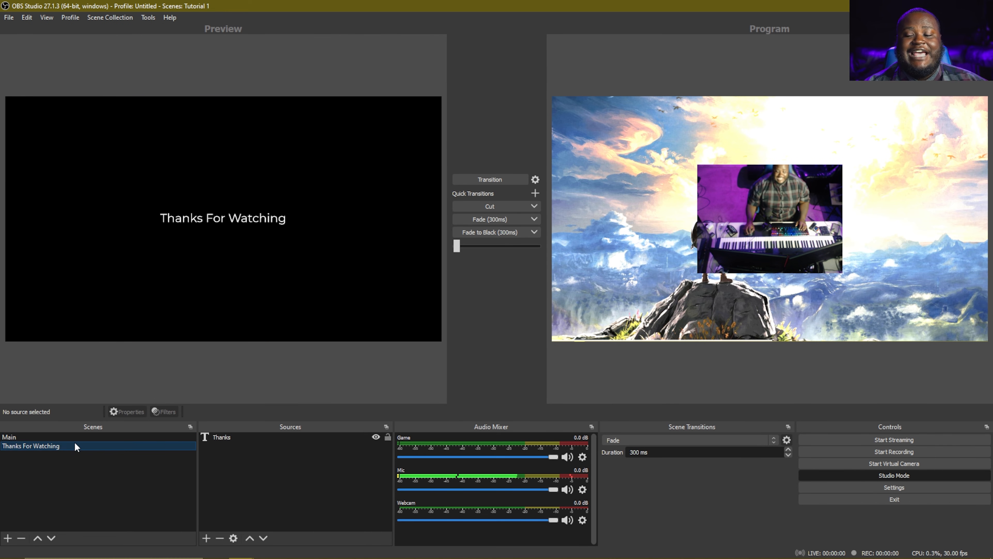
click(75, 438)
click(75, 446)
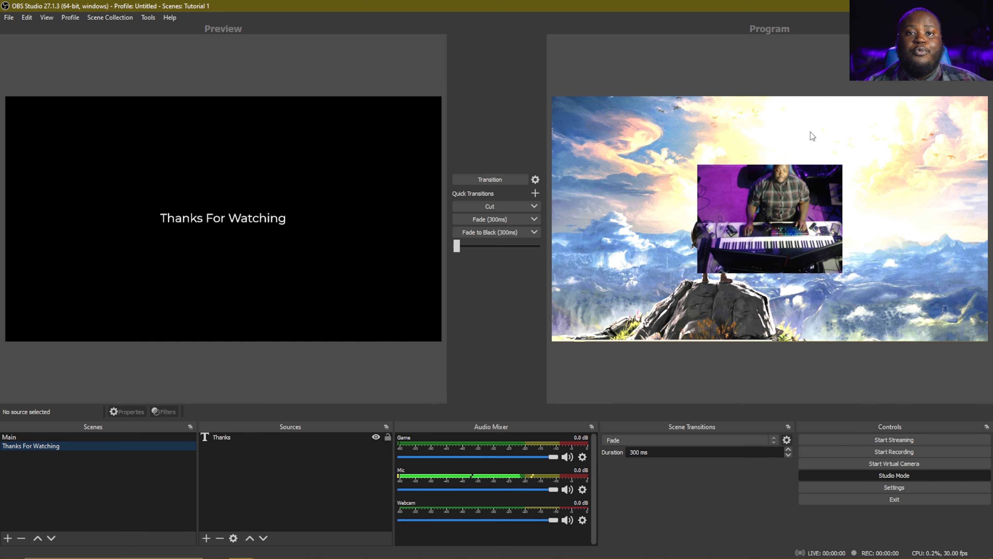
Step: Transition the previewed scene to the program output three times, leaving Thanks For Watching live
click(485, 179)
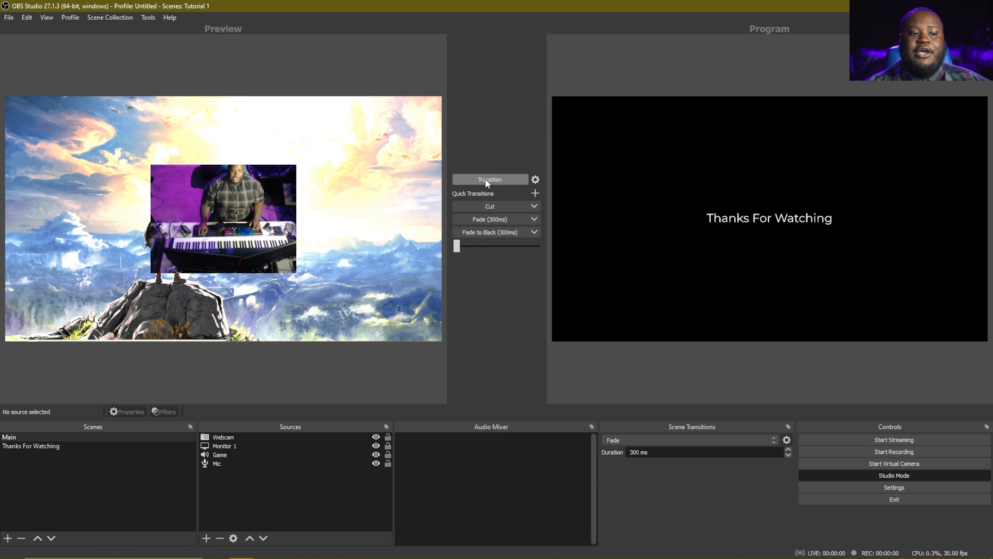
click(485, 178)
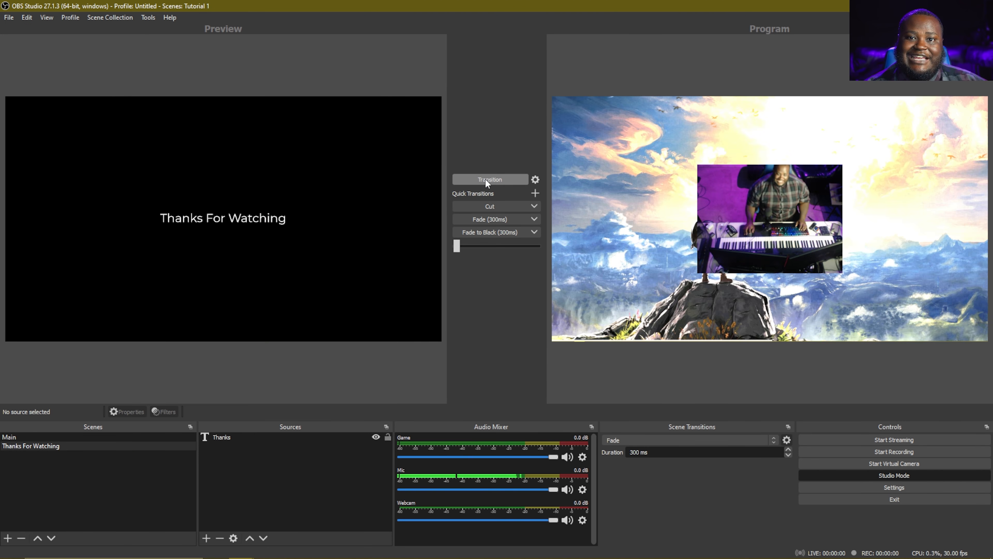
click(485, 179)
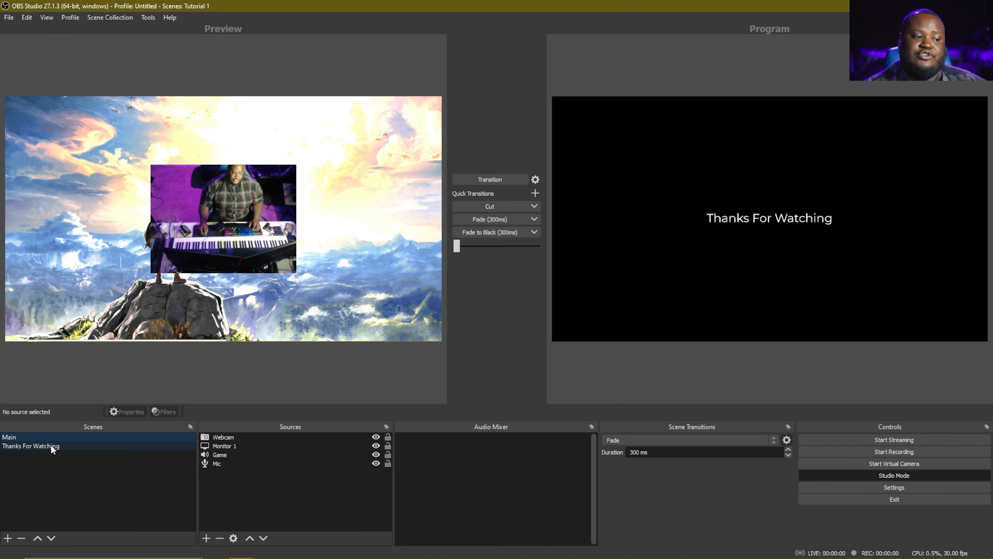
Step: Alternate the preview between both scenes while Thanks For Watching is live, and turn off Studio Mode
click(50, 444)
click(53, 436)
click(56, 446)
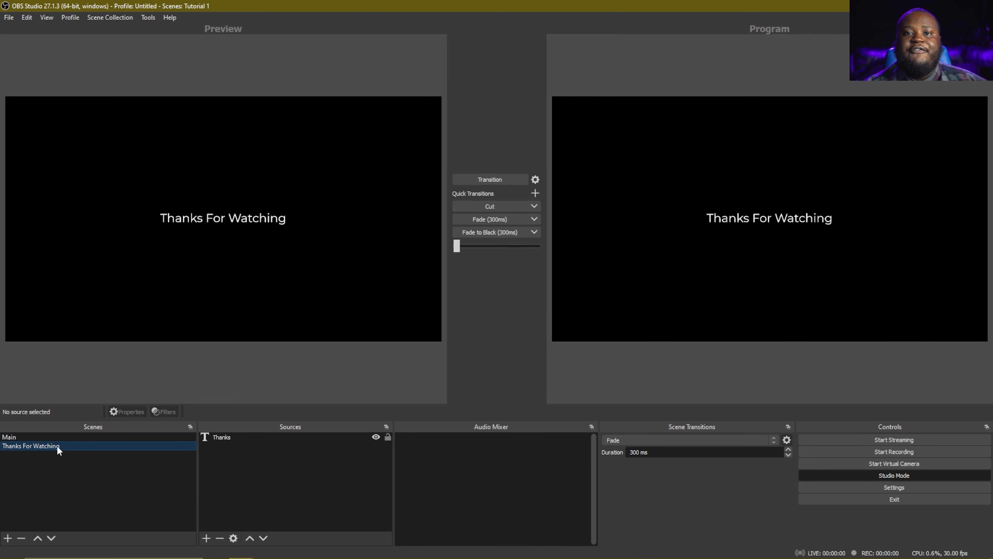
click(60, 437)
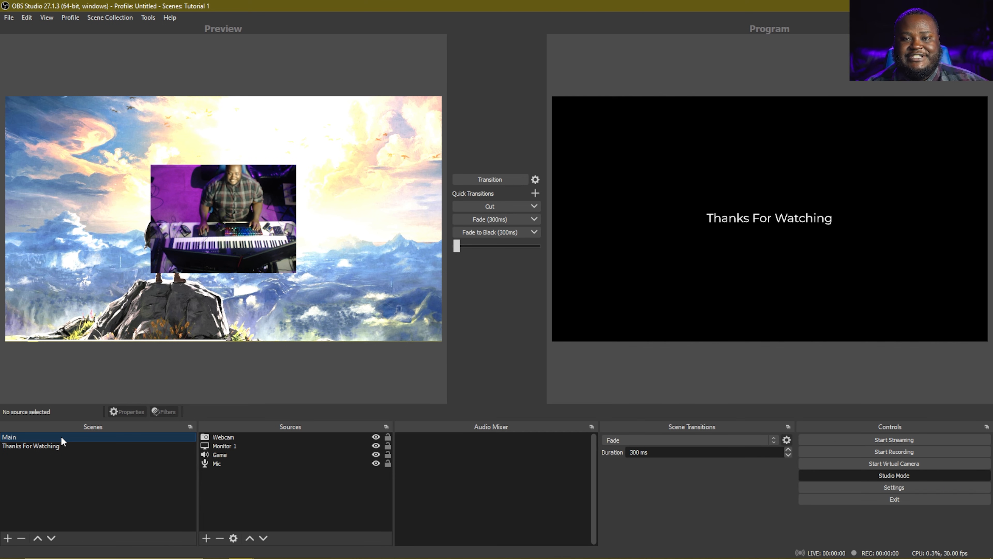
click(840, 476)
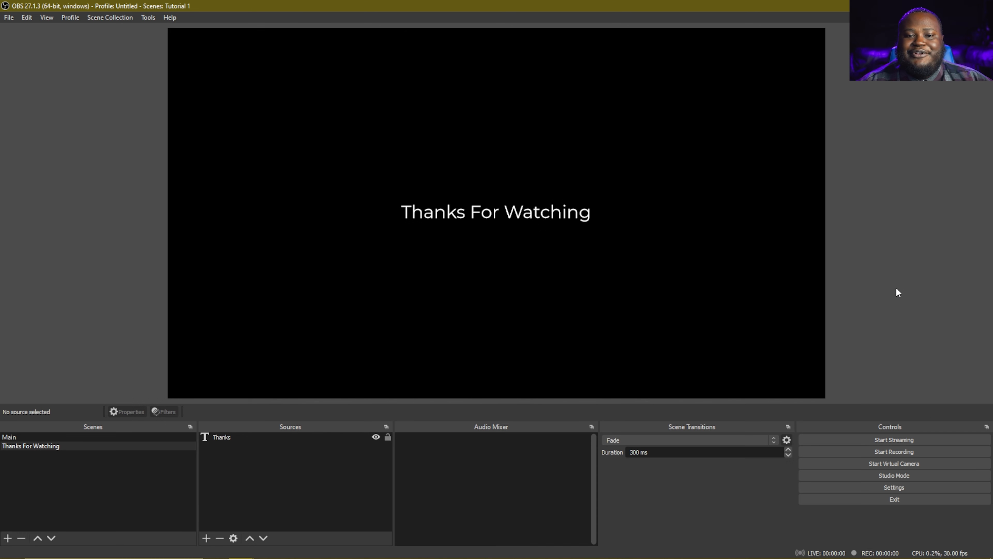
Step: Record a short test video that switches from the Thanks For Watching scene to Main, and stop the recording
click(915, 449)
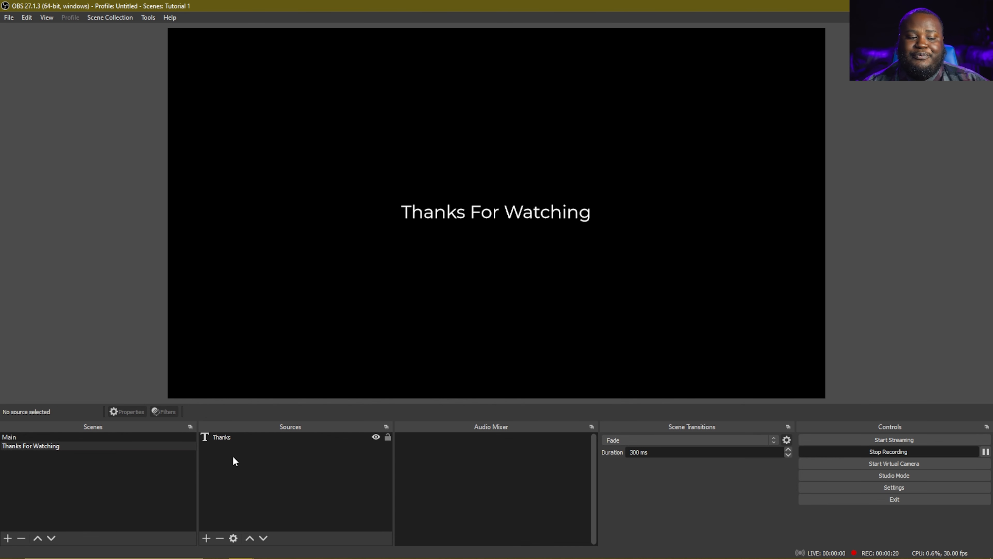
click(116, 433)
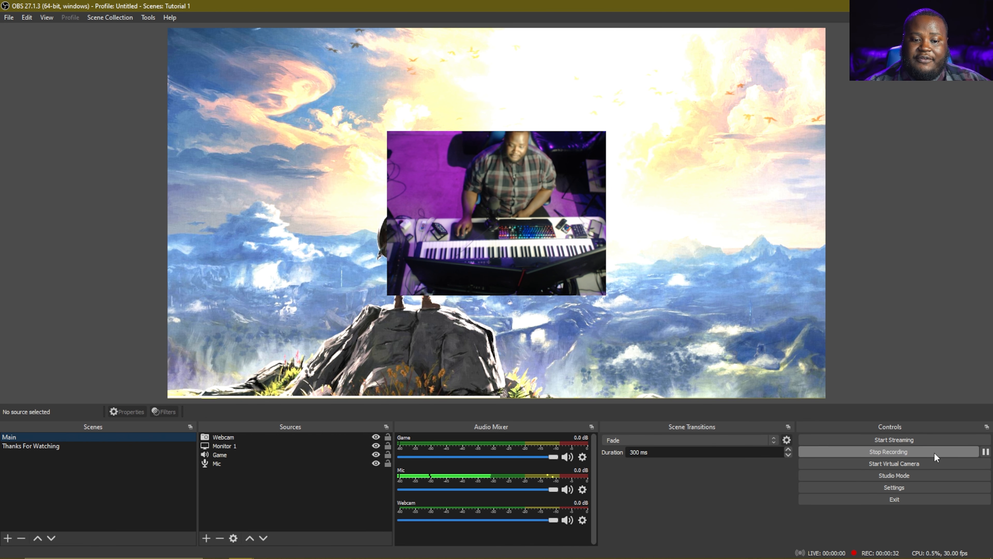
click(927, 451)
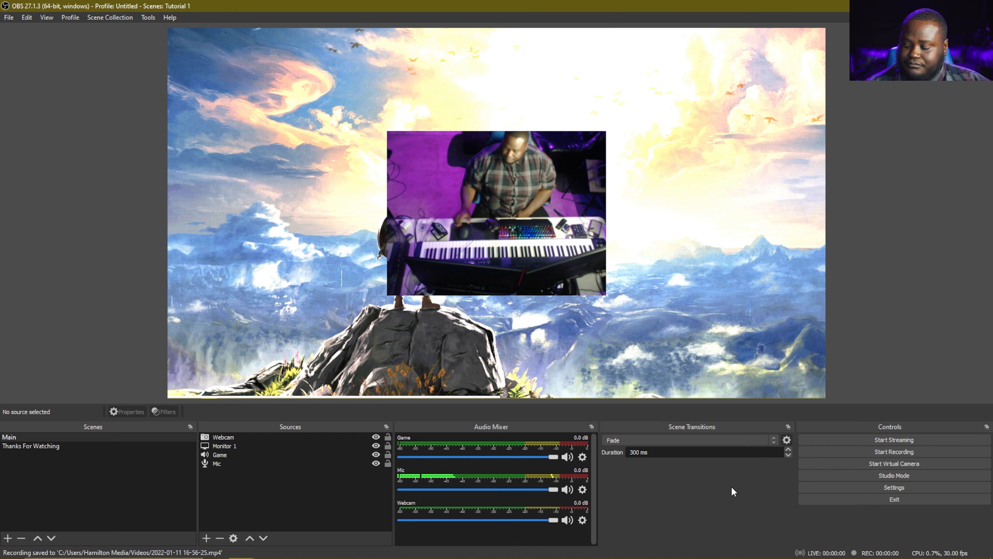
key(super+e)
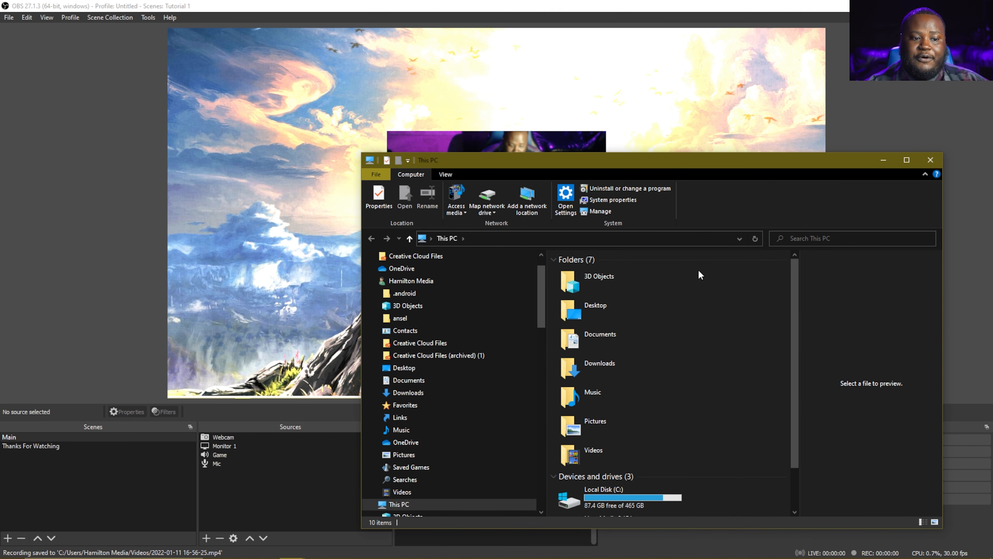
double_click(600, 451)
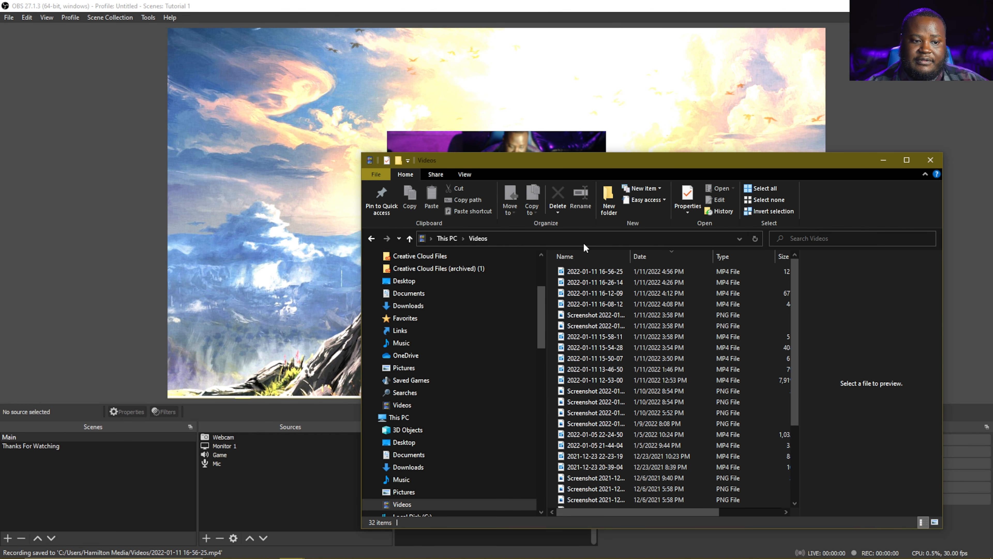
click(587, 271)
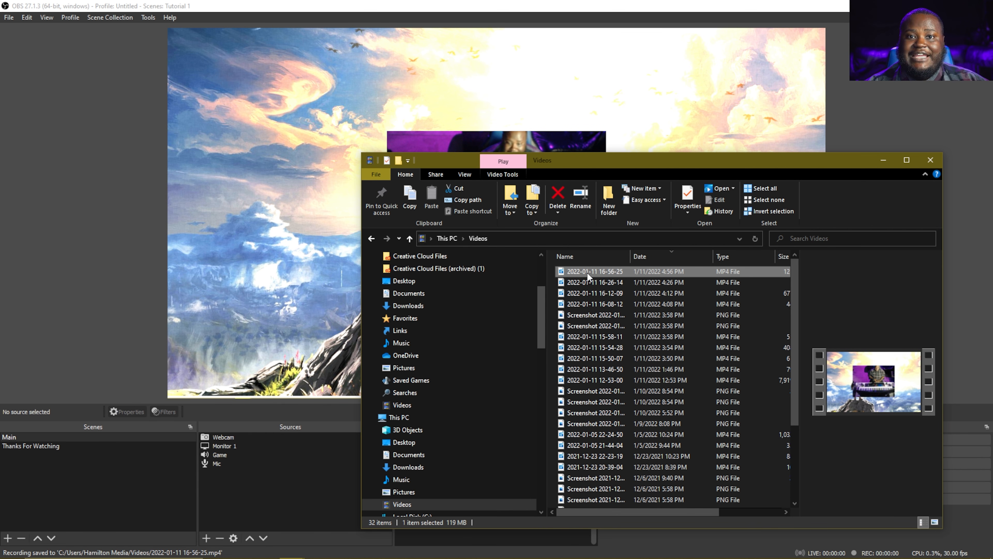
double_click(586, 272)
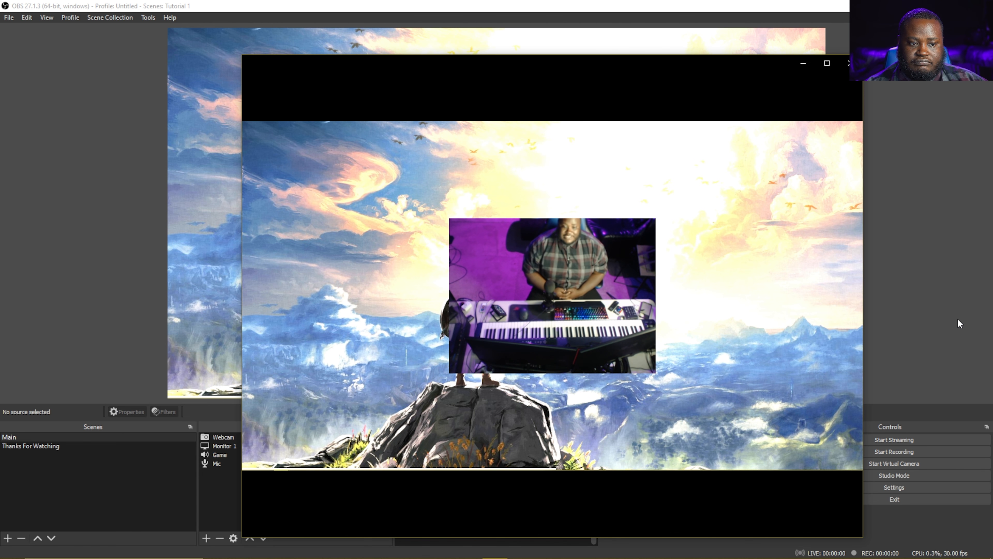
mouse_move(833, 311)
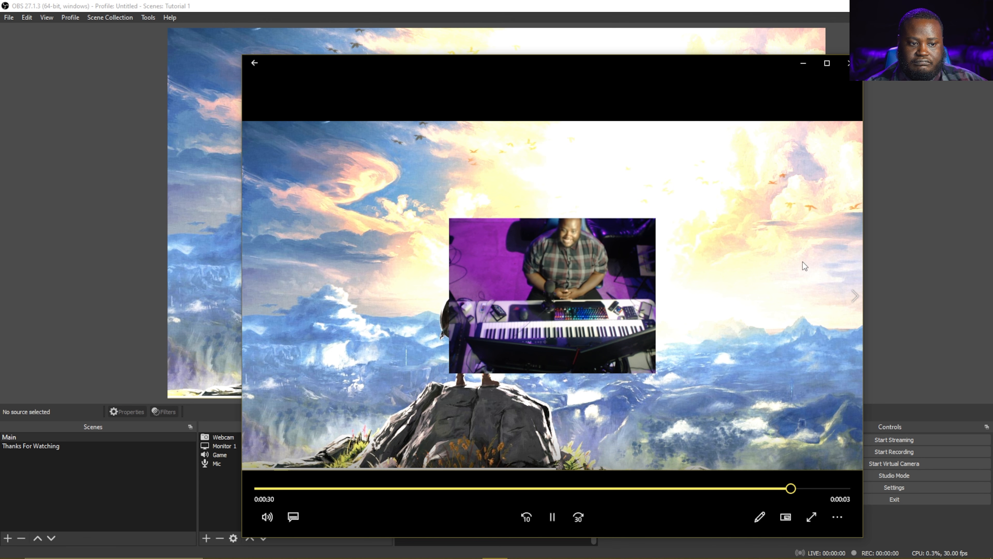
click(846, 64)
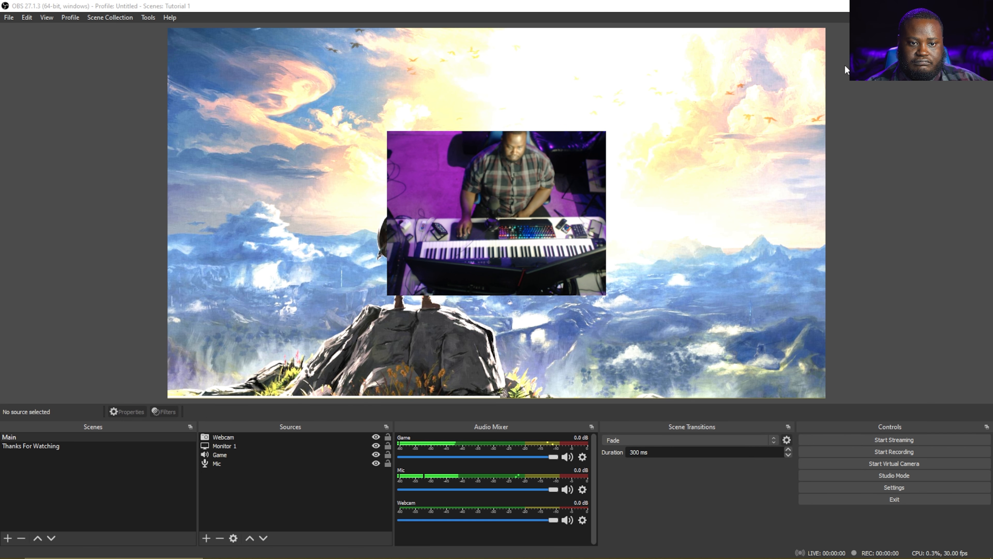